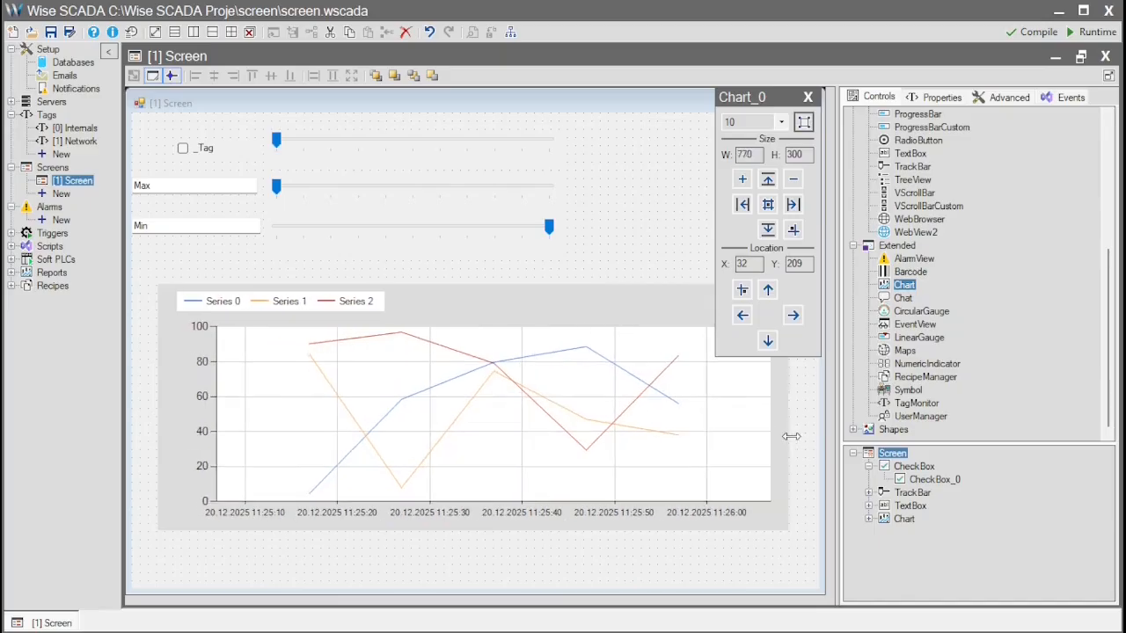
# - Bind the chart's Series 0, Series 1 and Series 2 to the tags _Tag_1, _Tag_2 and _Tag_3
pyautogui.click(936, 99)
pyautogui.click(871, 134)
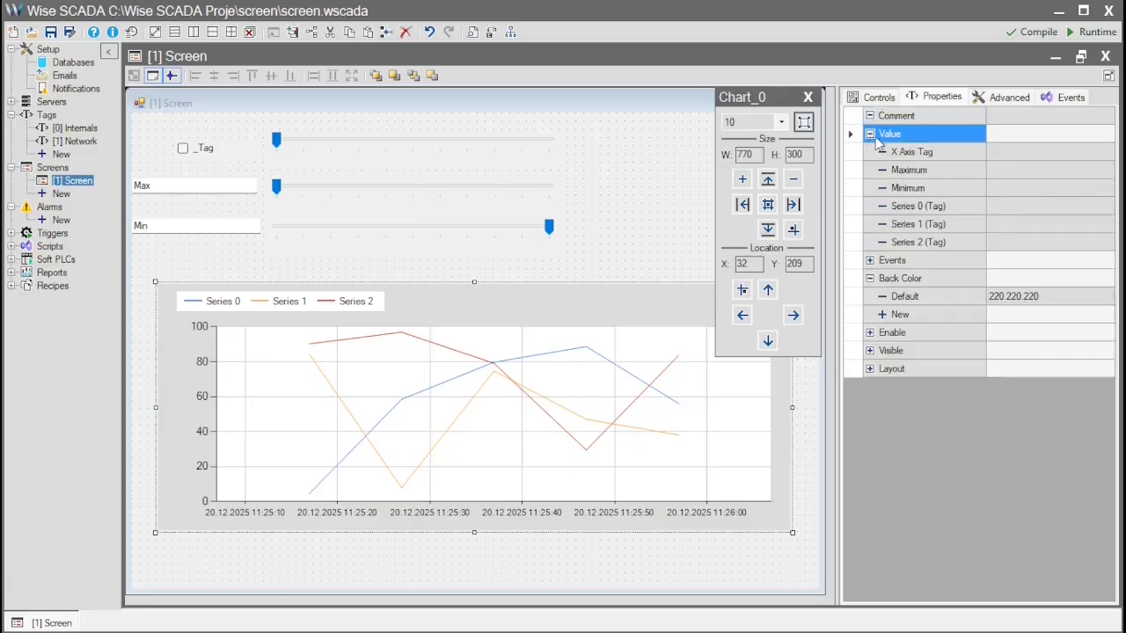
pyautogui.click(1012, 208)
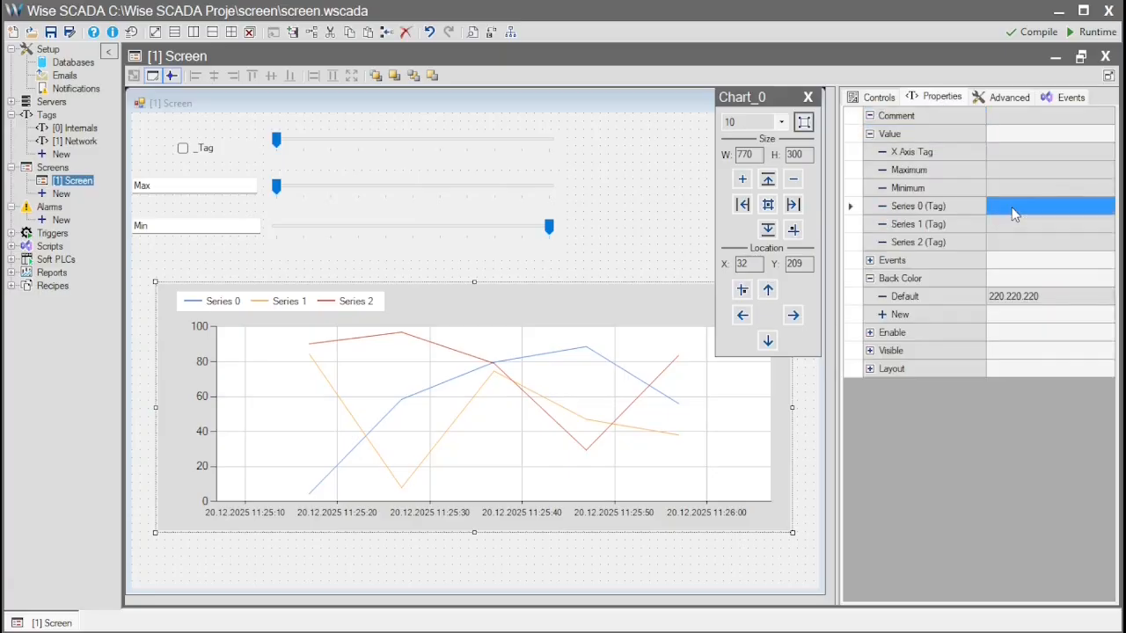
pyautogui.click(1016, 264)
pyautogui.click(1017, 227)
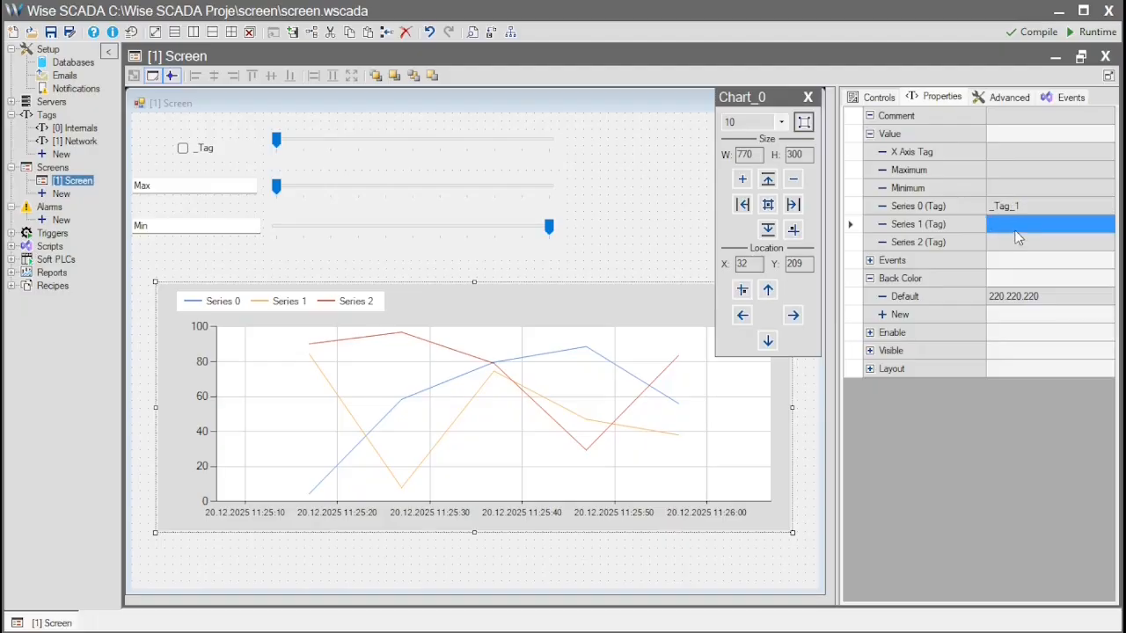
pyautogui.click(1029, 299)
pyautogui.click(1018, 244)
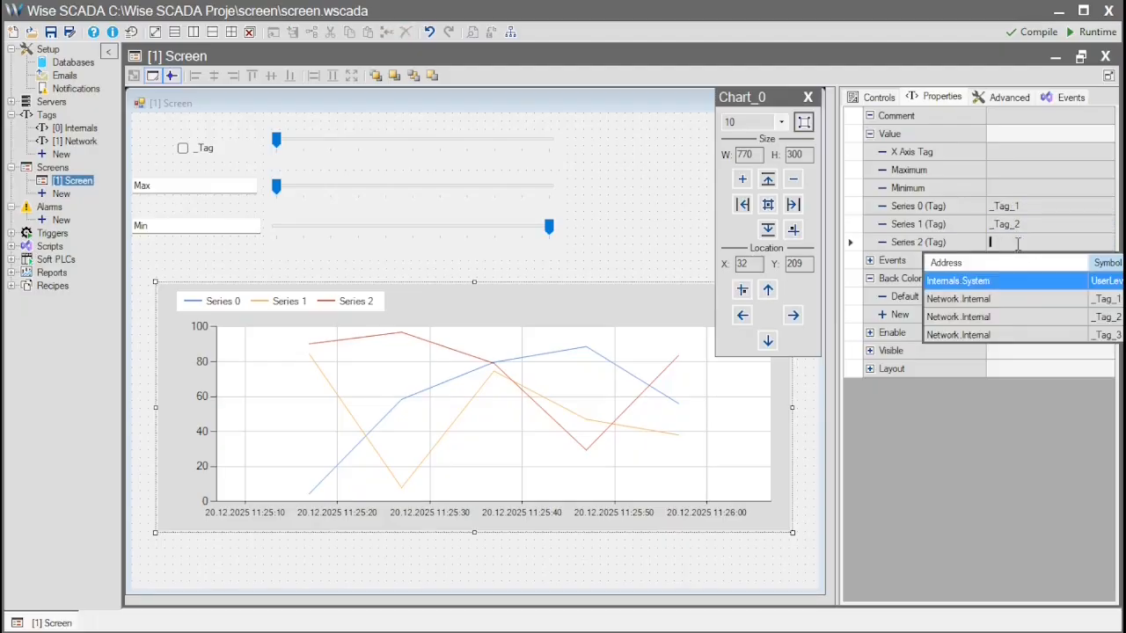
pyautogui.click(1038, 337)
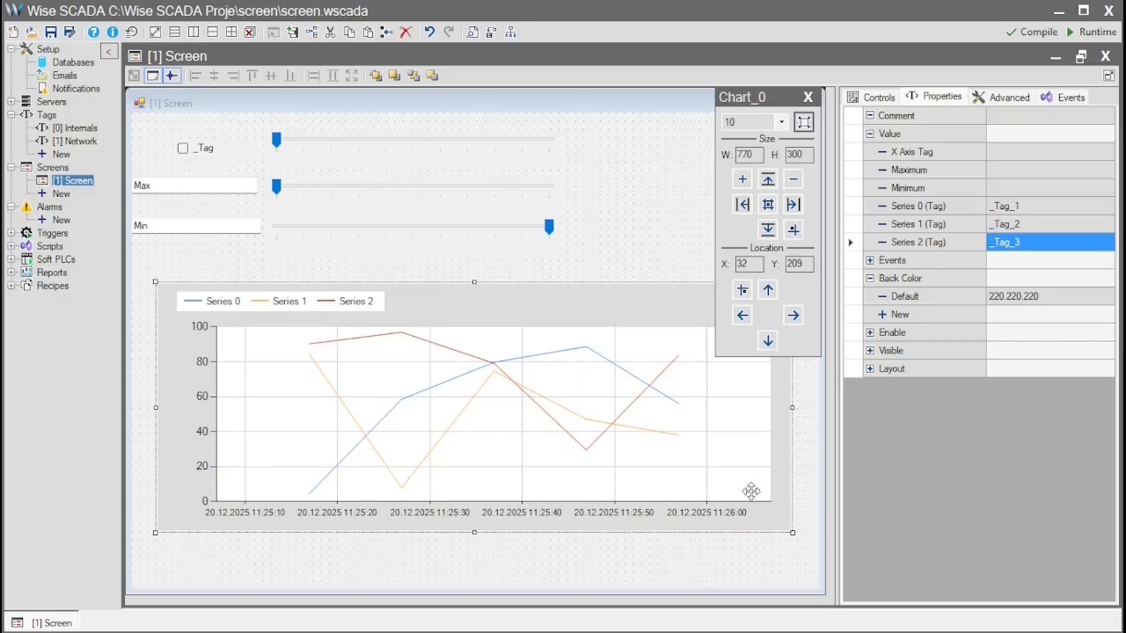
# - Assign the system tag Now as the chart's X Axis Tag
pyautogui.click(946, 155)
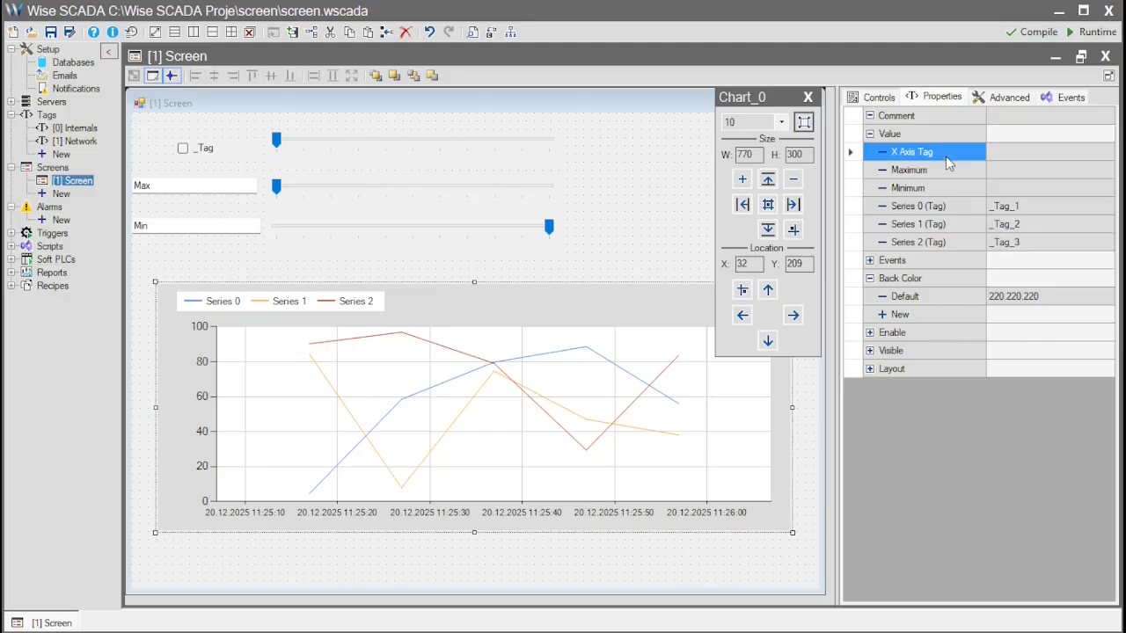
pyautogui.click(1042, 153)
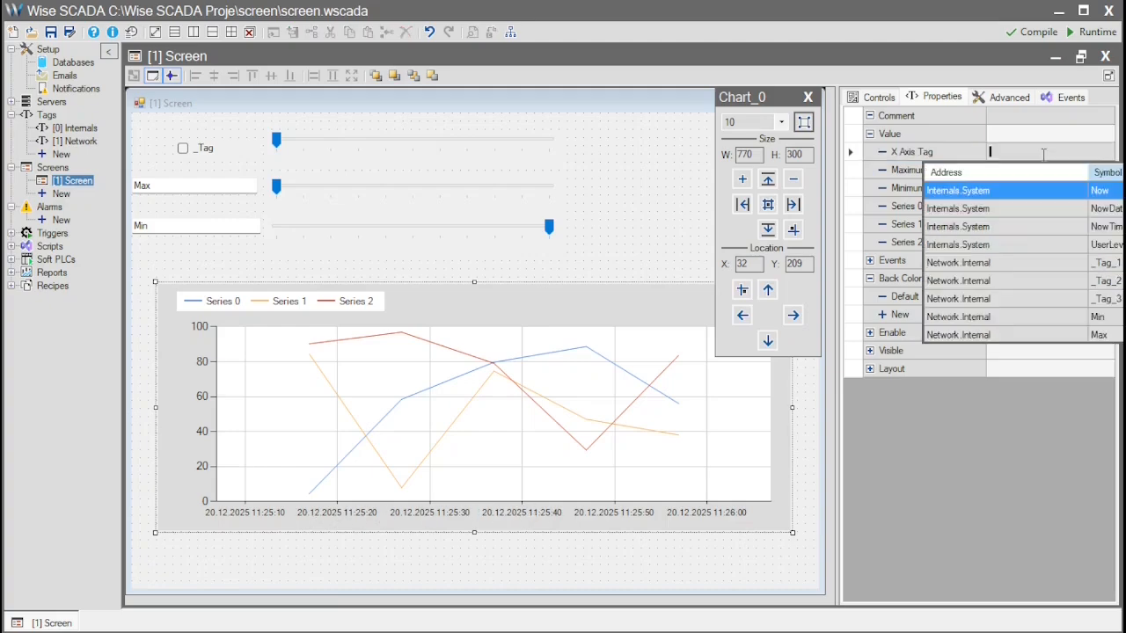
pyautogui.click(1078, 193)
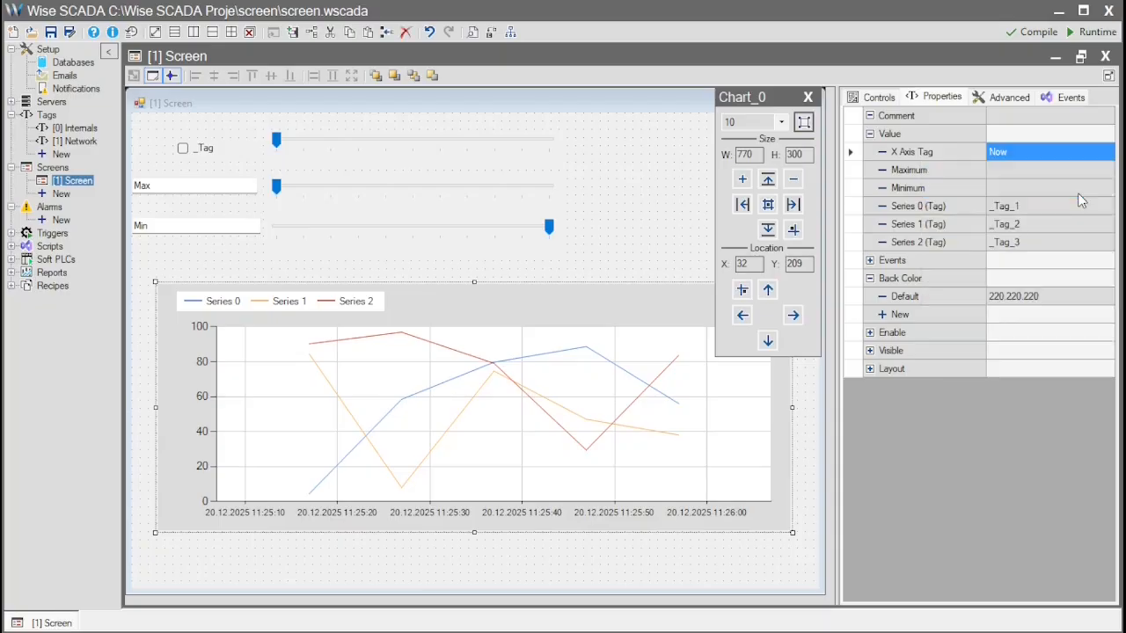
# - Set the chart's XAxisMin to 20.12.2025 11:25:45 and deselect the chart
pyautogui.click(1019, 102)
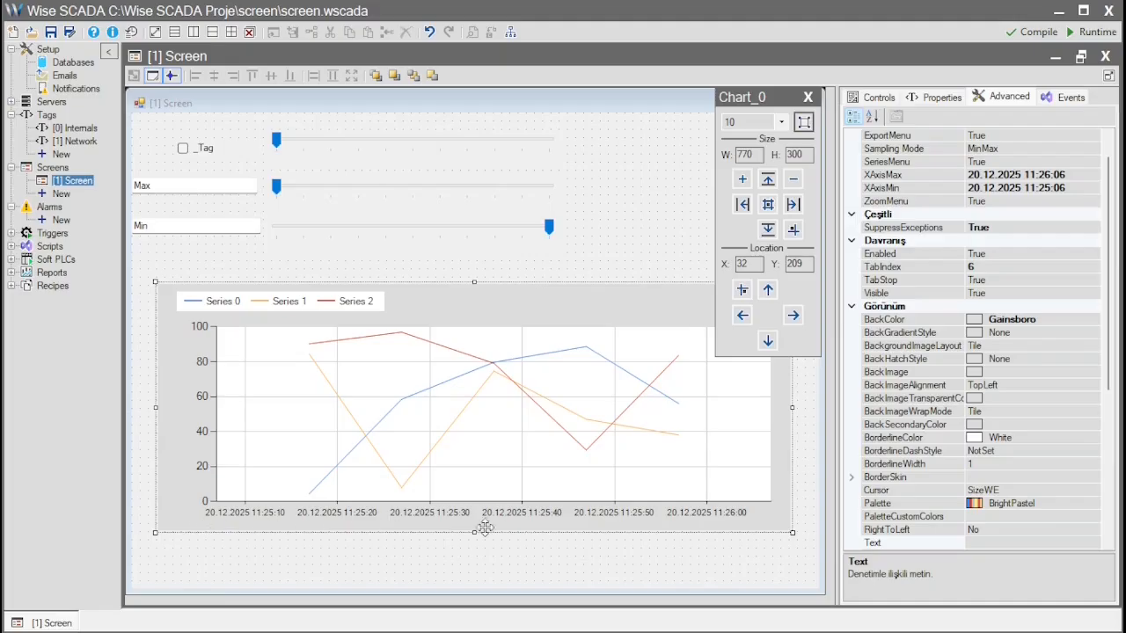
pyautogui.click(1053, 190)
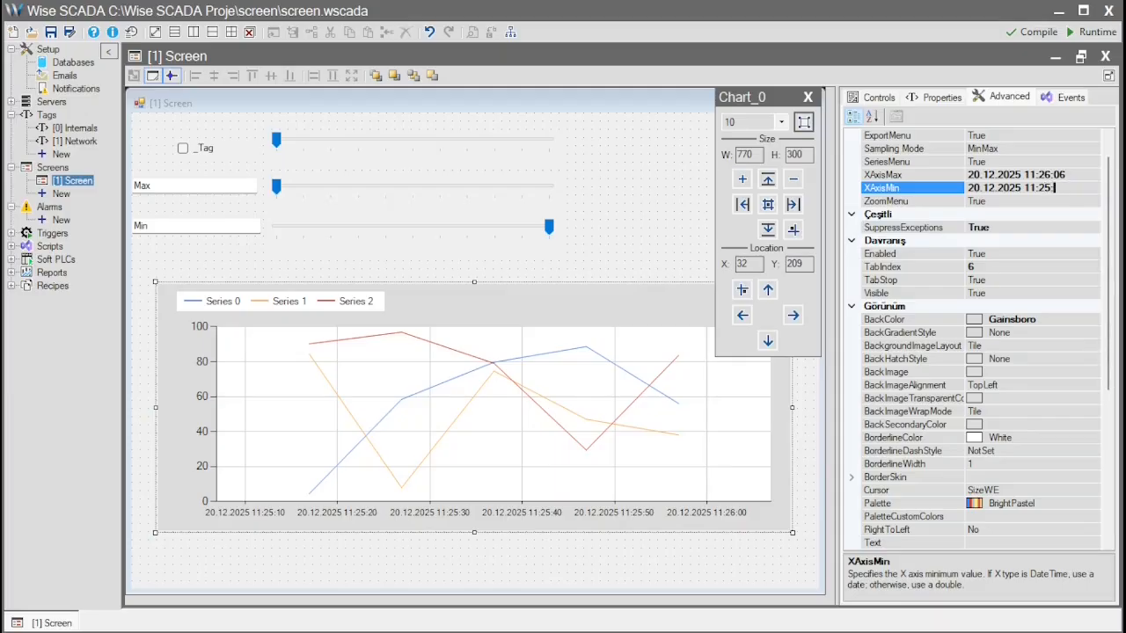
pyautogui.press('Return')
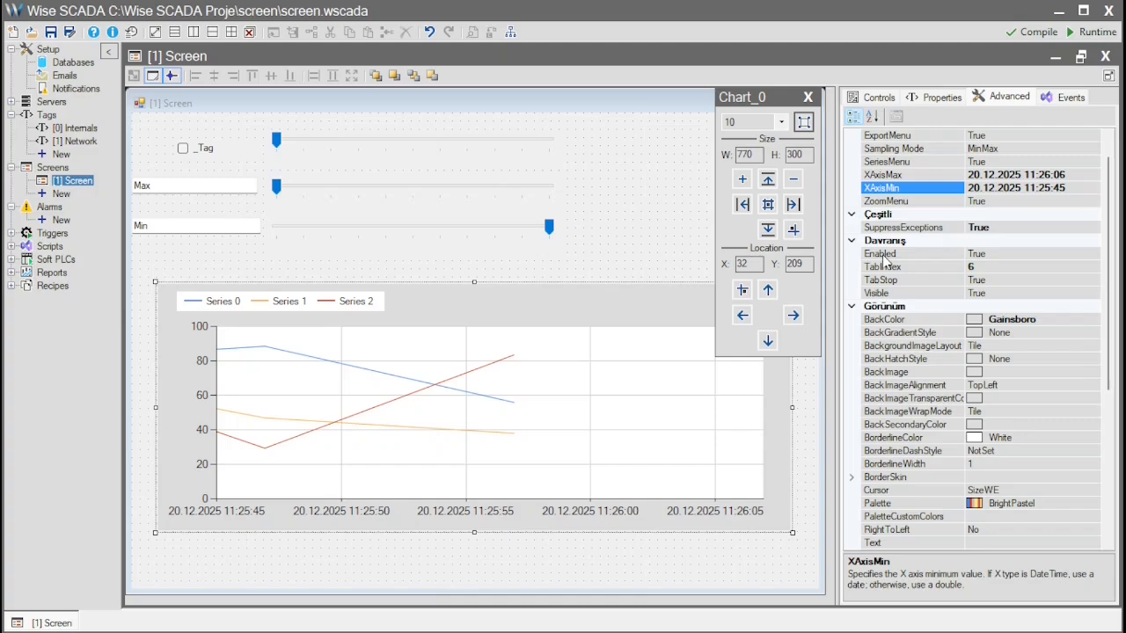
pyautogui.click(658, 161)
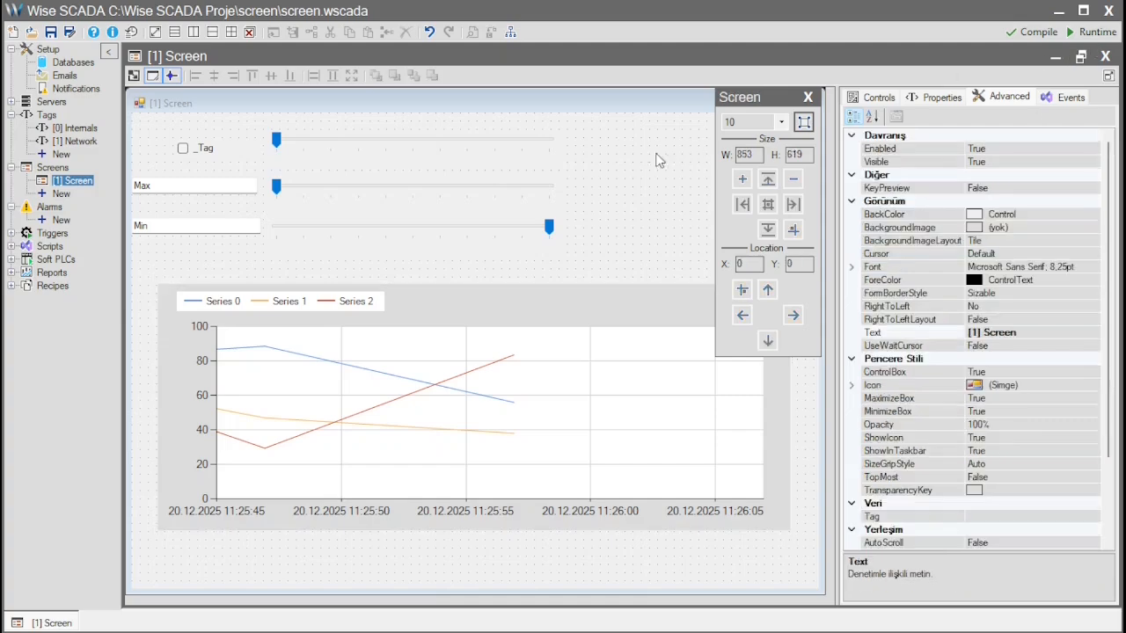
# - Save and run the project to test the chart with the three sliders at 3, 6 and 5, from upper to lower
pyautogui.click(1091, 32)
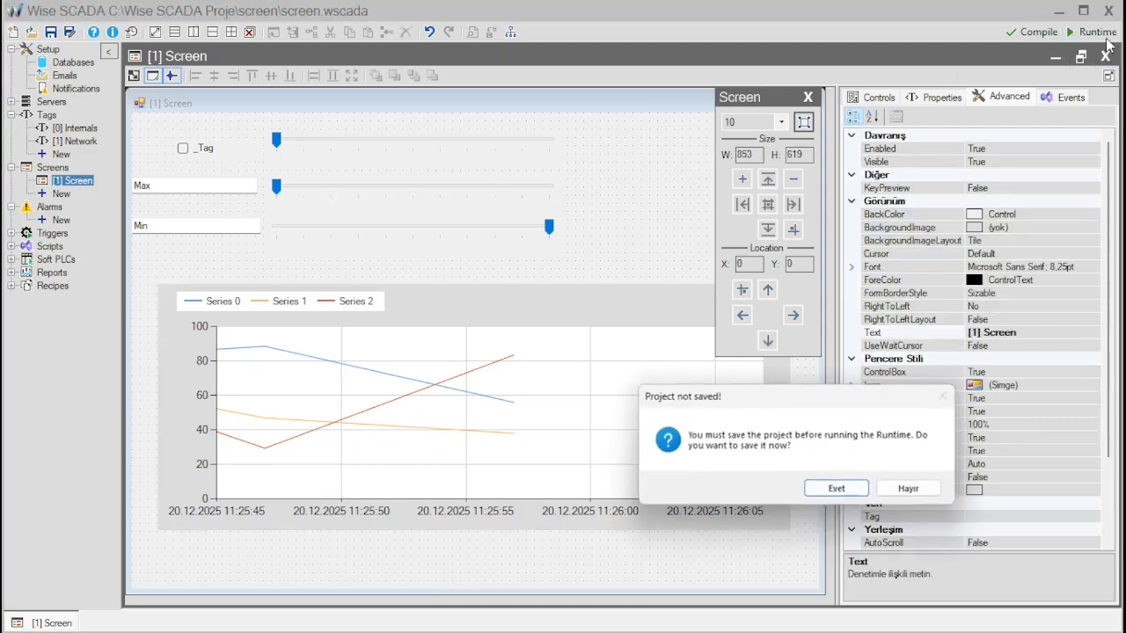
pyautogui.click(838, 491)
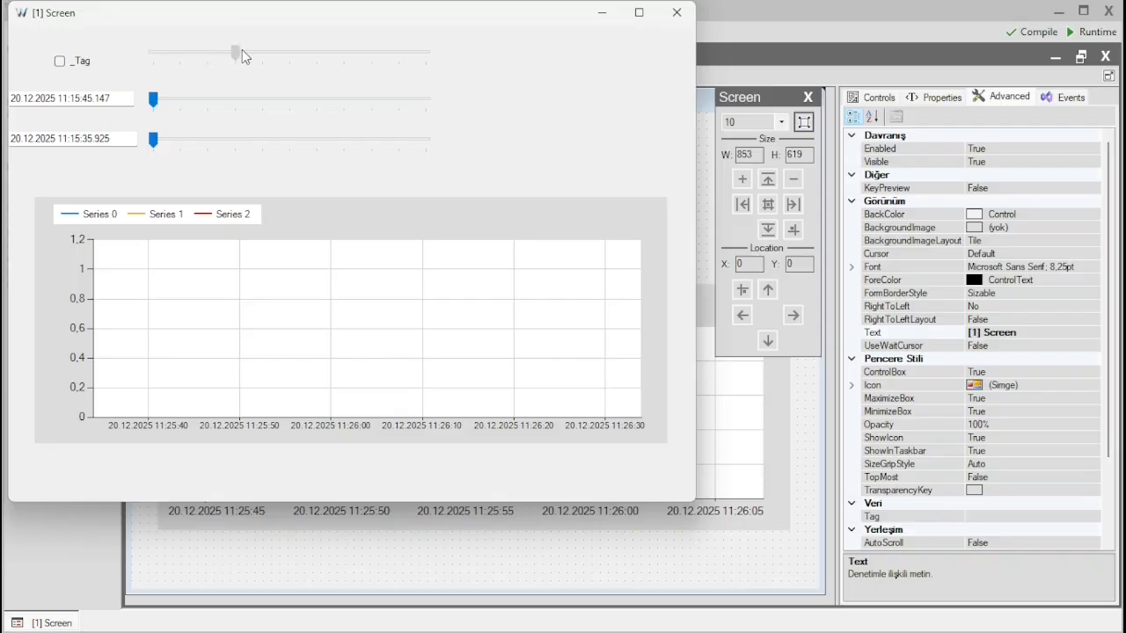
pyautogui.moveTo(157, 104); pyautogui.dragTo(318, 107)
pyautogui.click(168, 141)
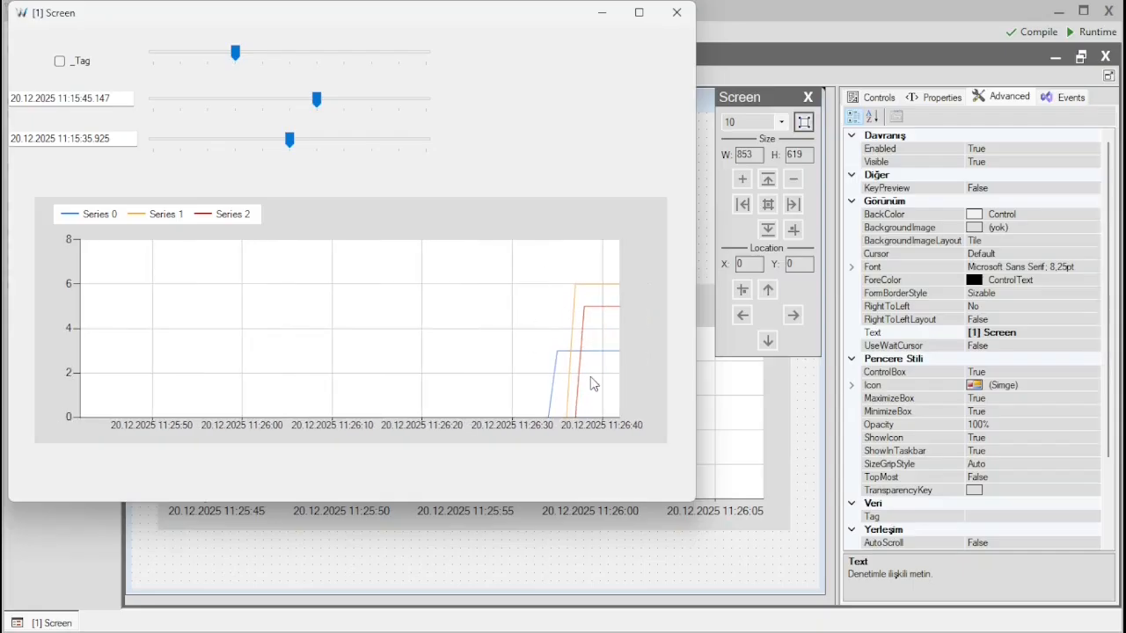
pyautogui.click(677, 12)
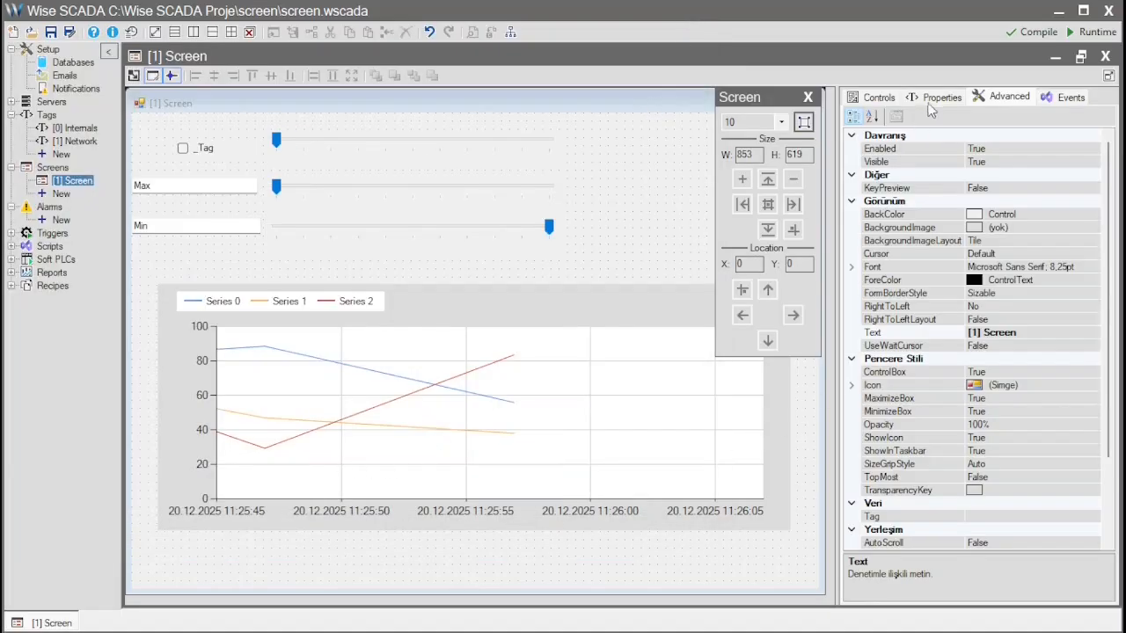
# - Bind the chart's Maximum to the Max tag and its Minimum to the Min tag
pyautogui.click(638, 303)
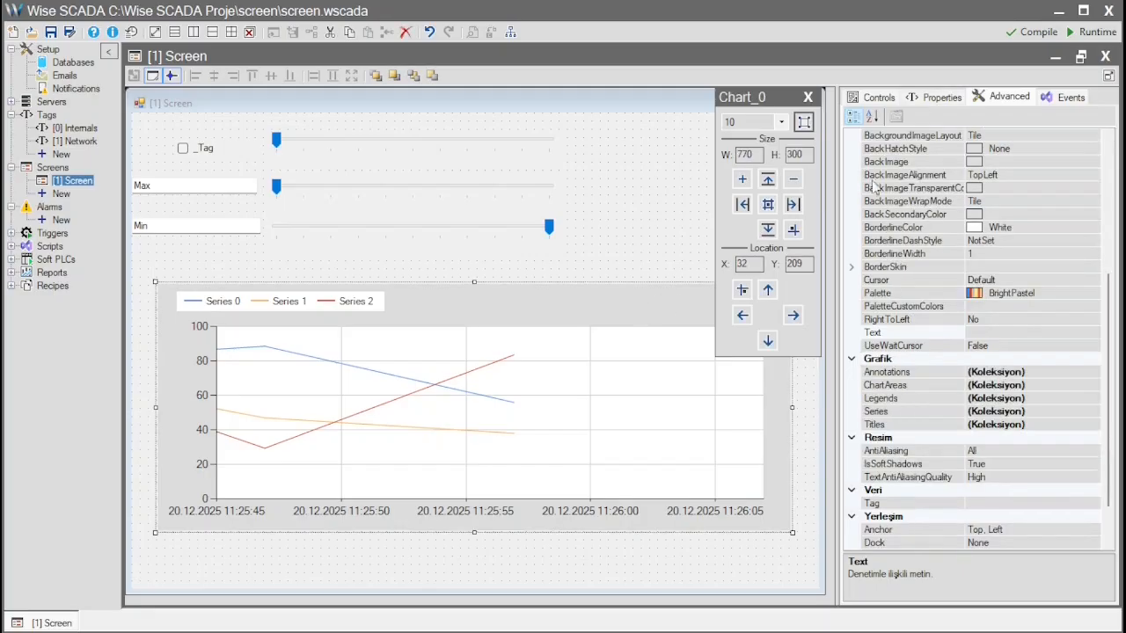
pyautogui.click(934, 97)
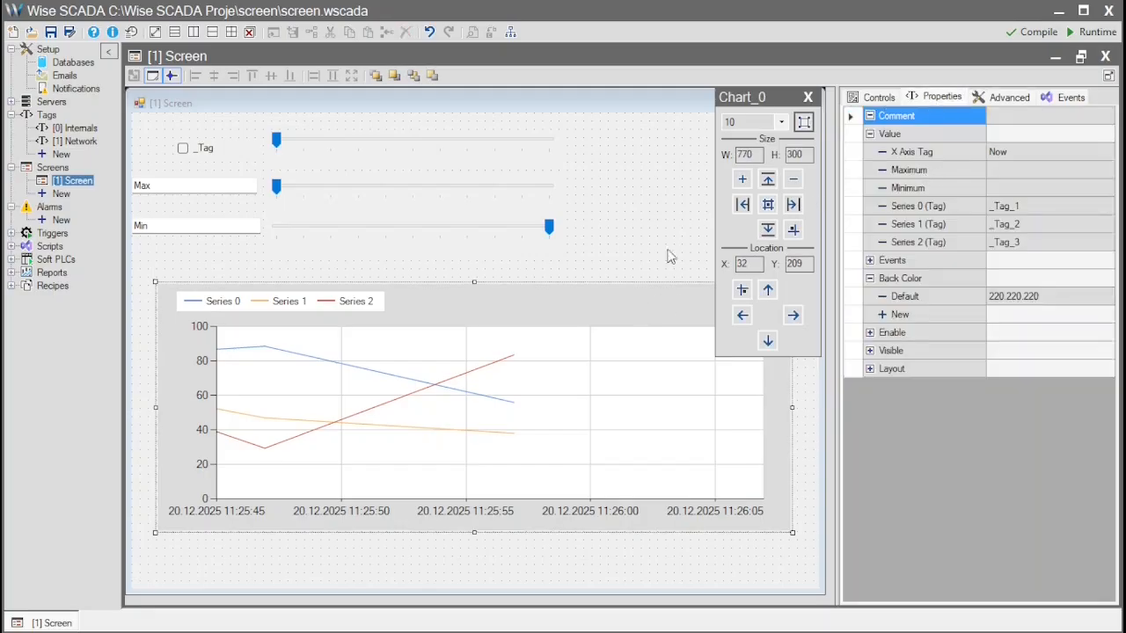
pyautogui.click(1012, 170)
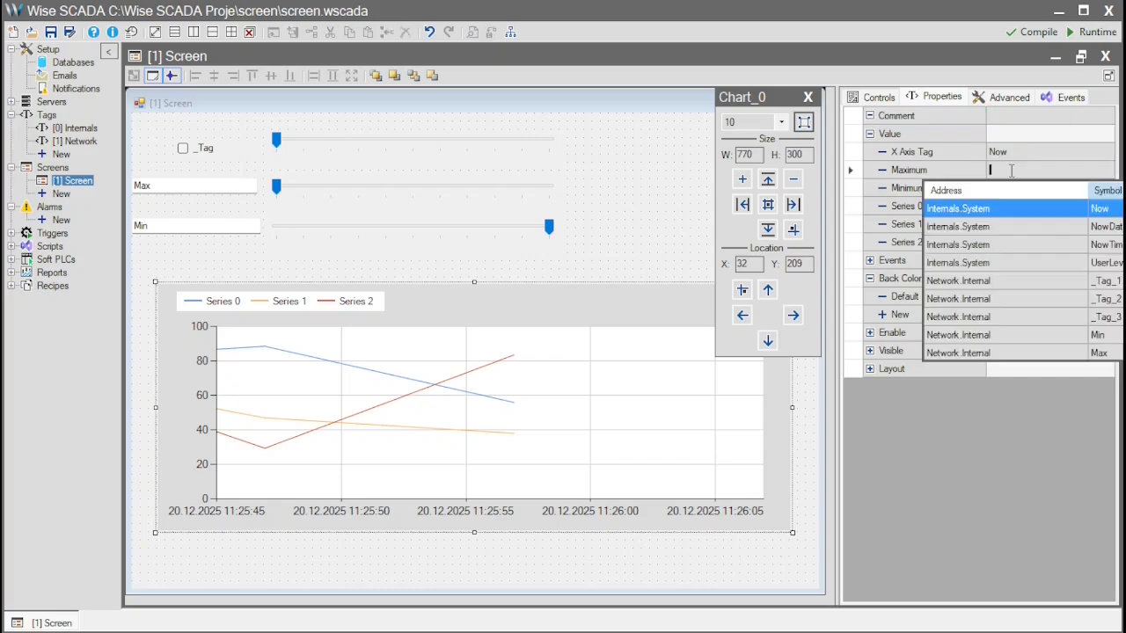
pyautogui.click(1027, 352)
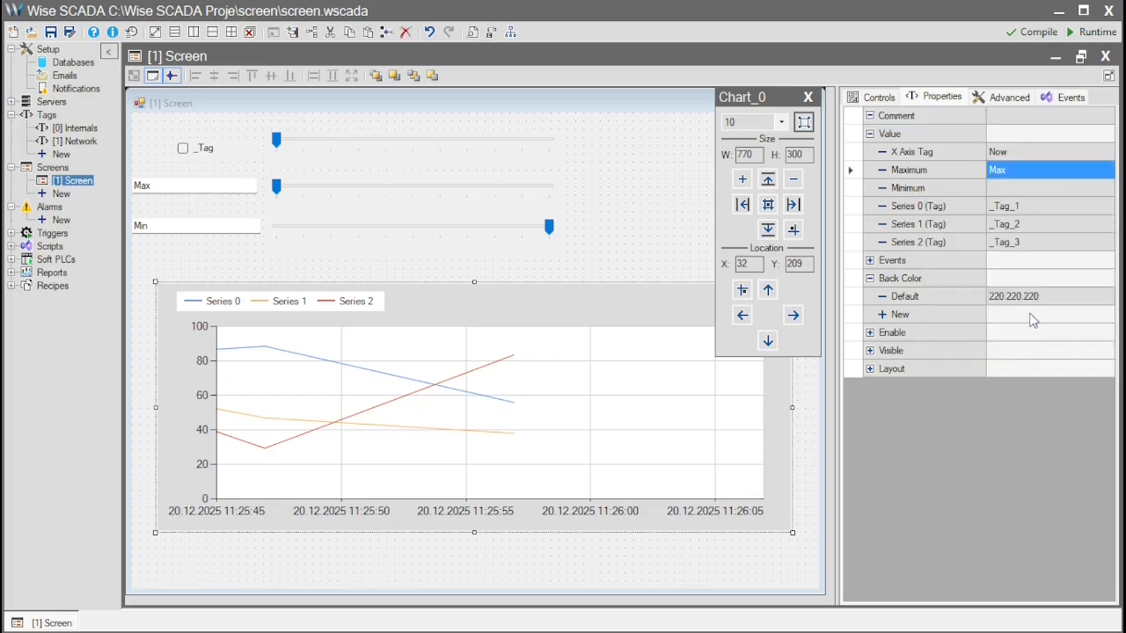
pyautogui.click(1005, 189)
pyautogui.click(1006, 189)
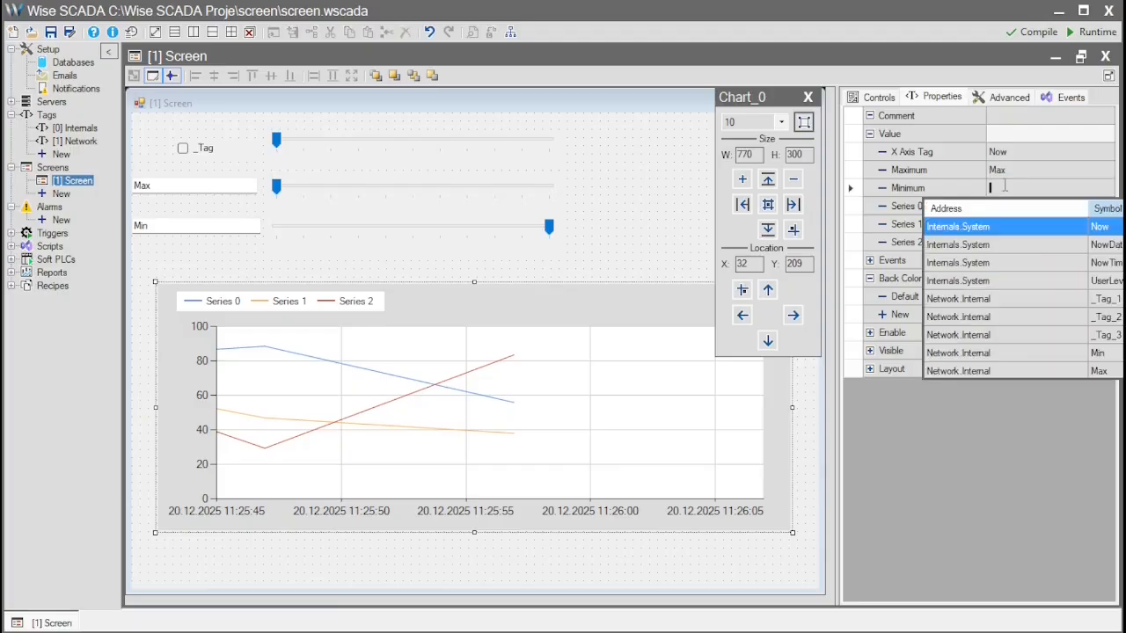
pyautogui.click(1041, 353)
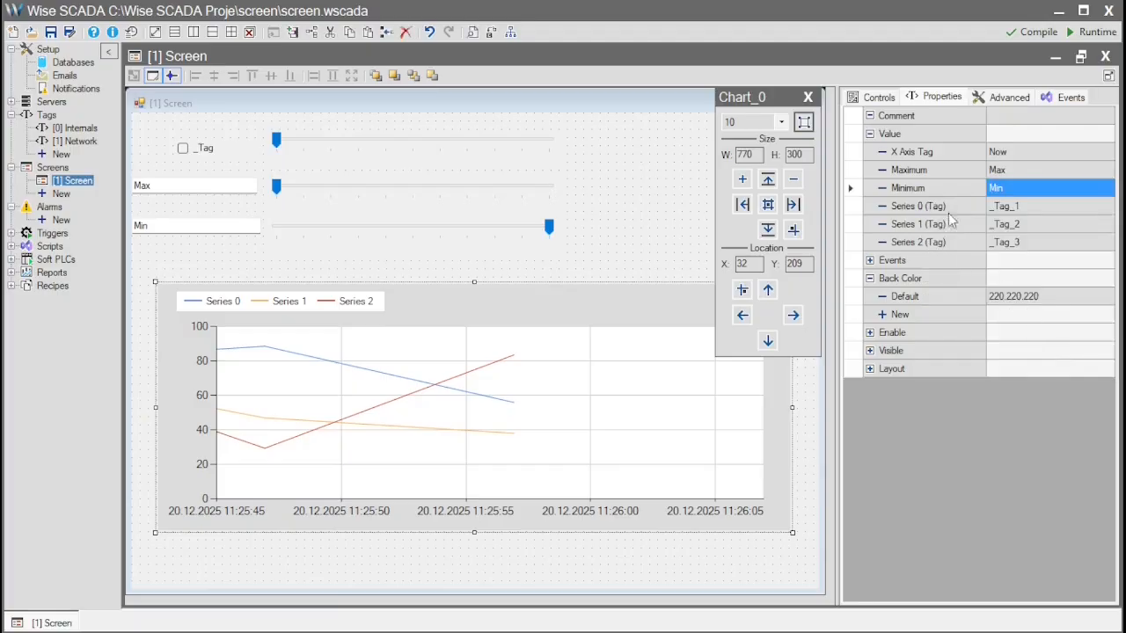
# - Check the data types of the Min and Max tags in the Network tag table
pyautogui.doubleClick(78, 141)
pyautogui.click(577, 169)
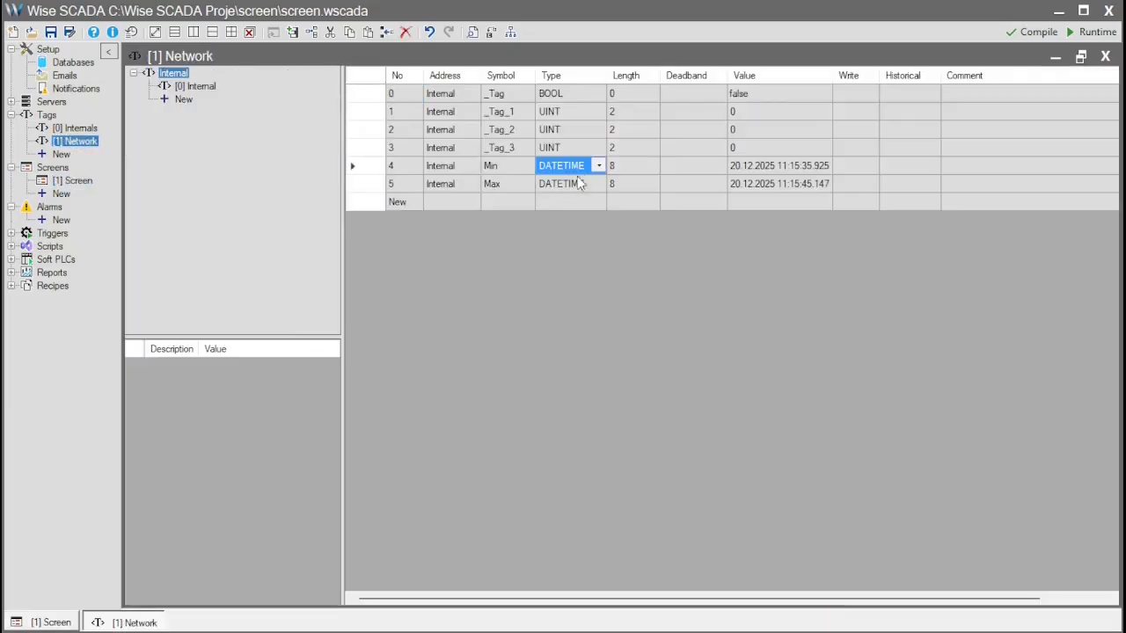
pyautogui.click(1105, 56)
# - Save and run the project, setting the three sliders from upper to lower to 5, 2 and 6
pyautogui.click(1093, 32)
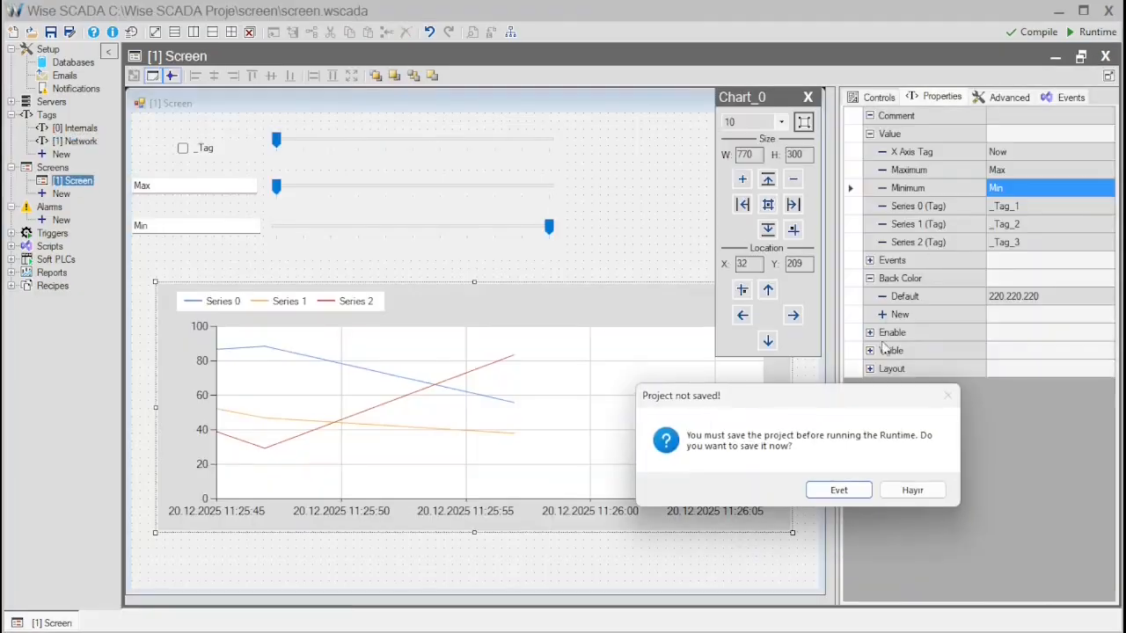
pyautogui.click(851, 488)
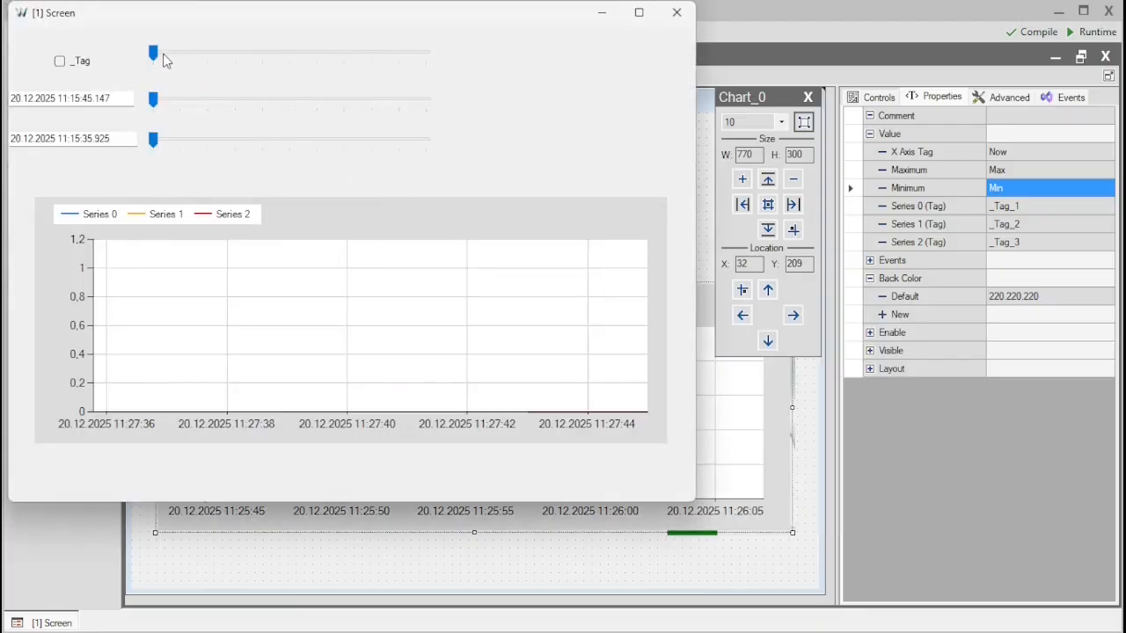
pyautogui.moveTo(154, 52); pyautogui.dragTo(290, 53)
pyautogui.moveTo(155, 103); pyautogui.dragTo(211, 100)
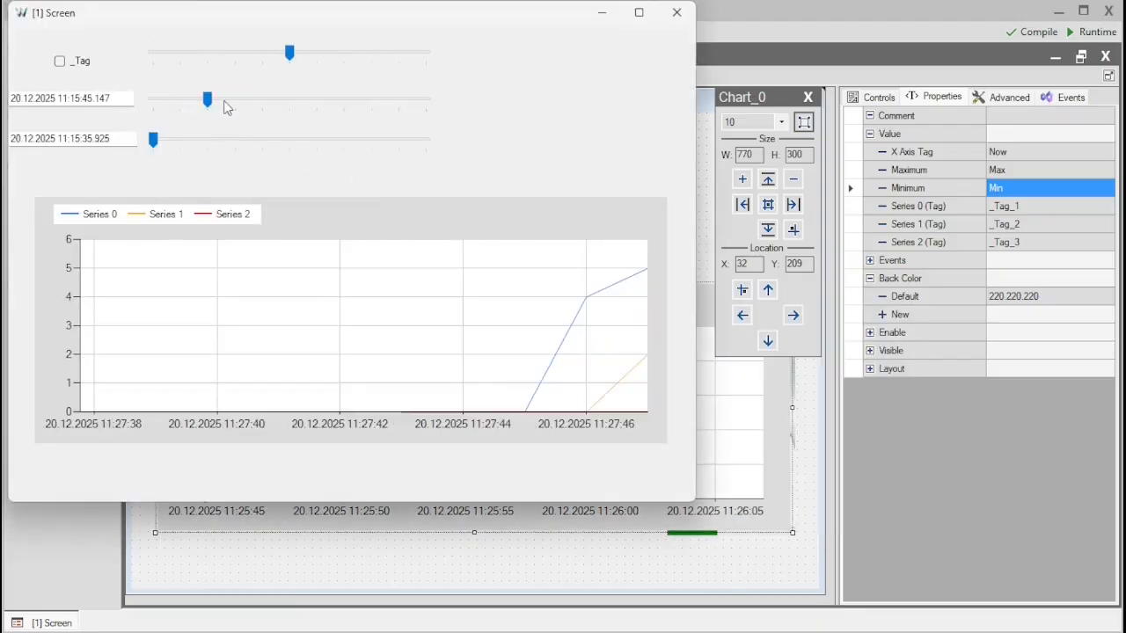
pyautogui.moveTo(154, 140); pyautogui.dragTo(326, 139)
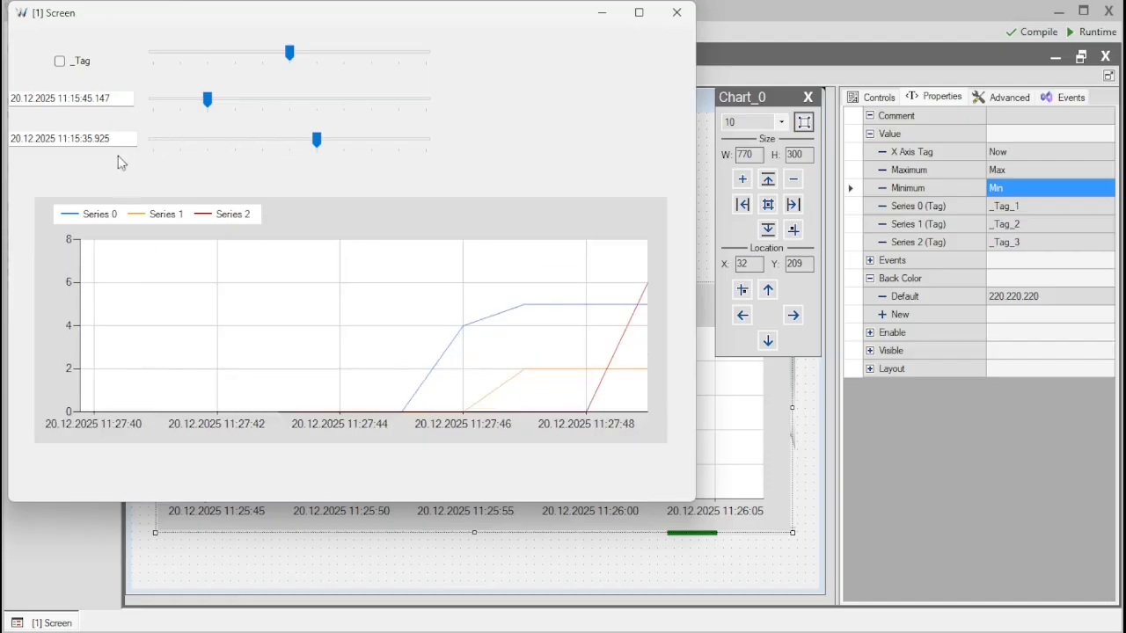
# - Set the running screen's maximum time to 20.12.2025 11:15:50
pyautogui.click(94, 99)
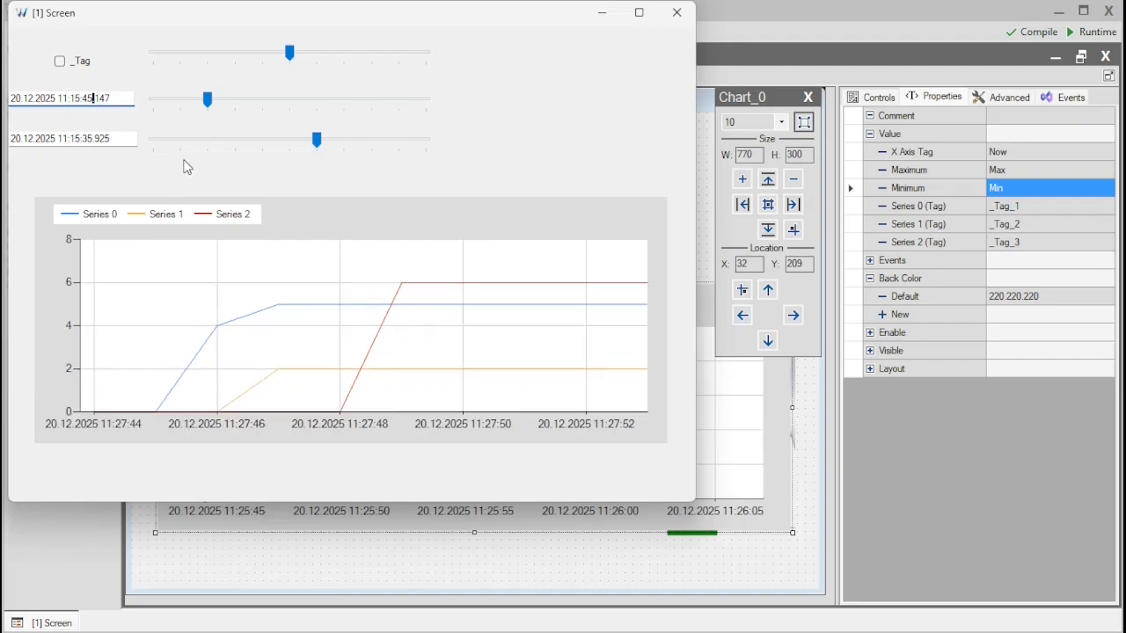
pyautogui.press('BackSpace')
pyautogui.write('50')
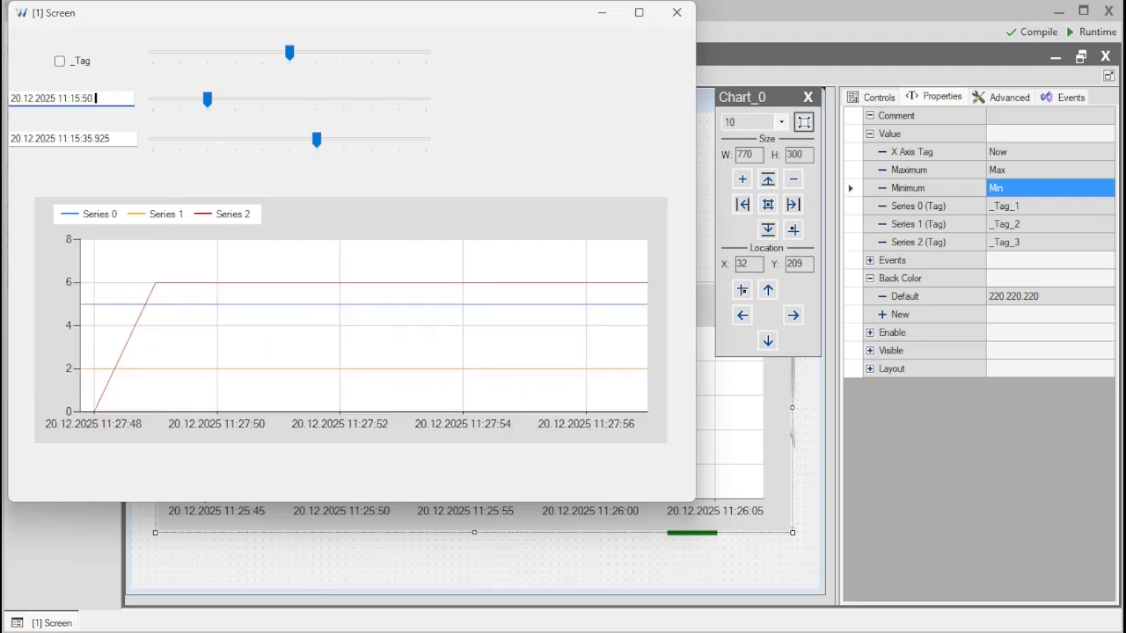
pyautogui.press('Return')
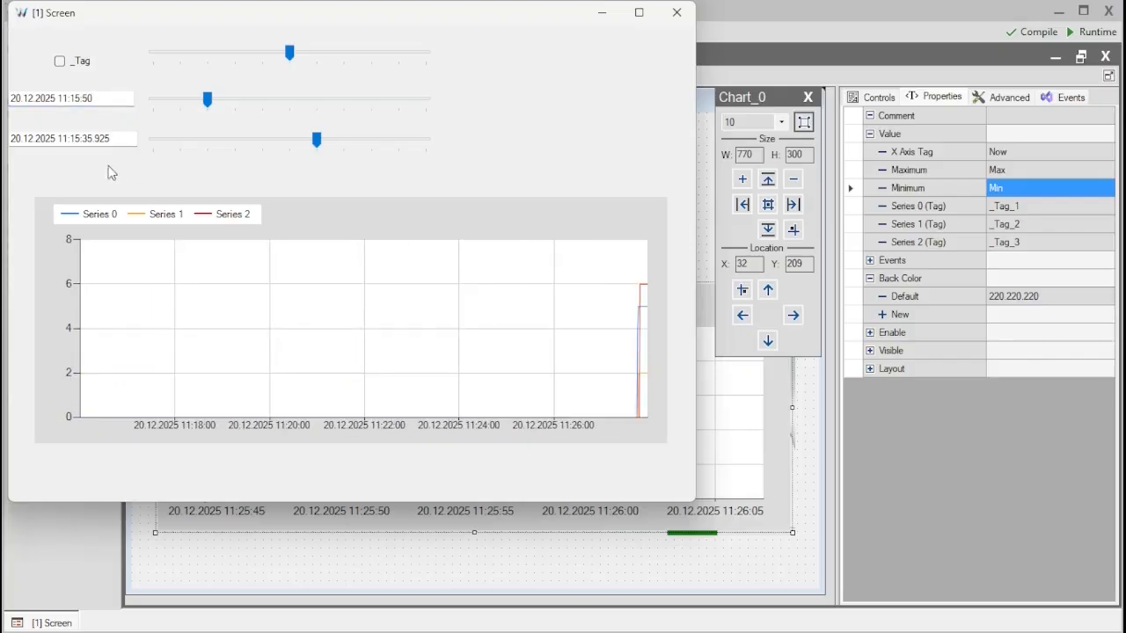
# - Set the running screen's minimum time to 20.12.2025 11:15:00 and close the runtime window
pyautogui.click(128, 139)
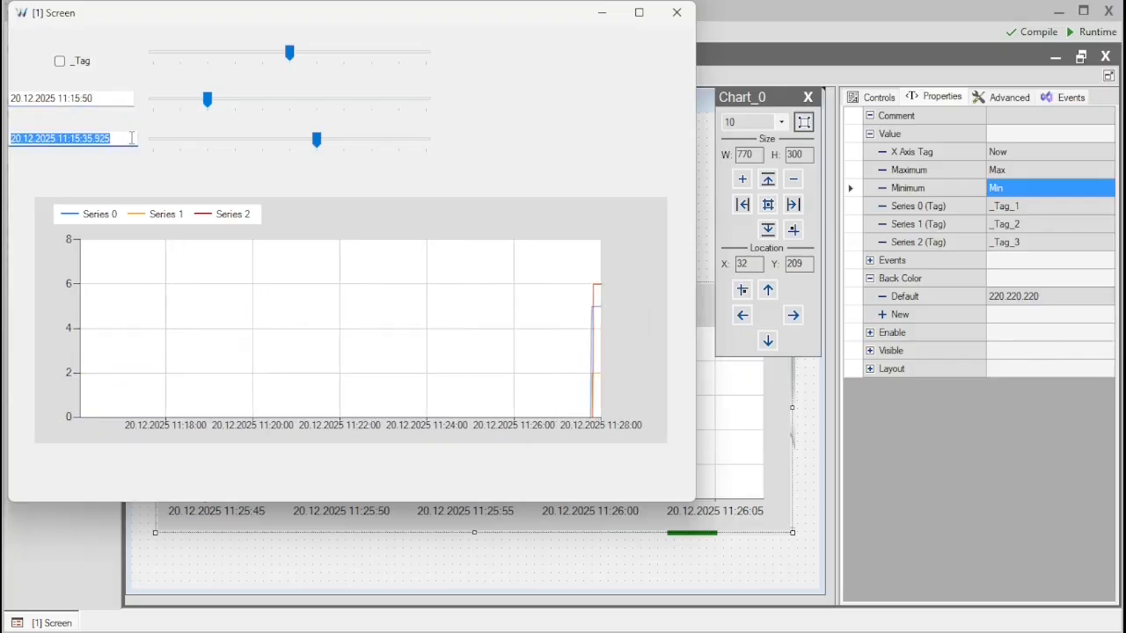
pyautogui.click(125, 138)
pyautogui.press('BackSpace')
pyautogui.press('BackSpace')
pyautogui.press('BackSpace')
pyautogui.press('BackSpace')
pyautogui.press('BackSpace')
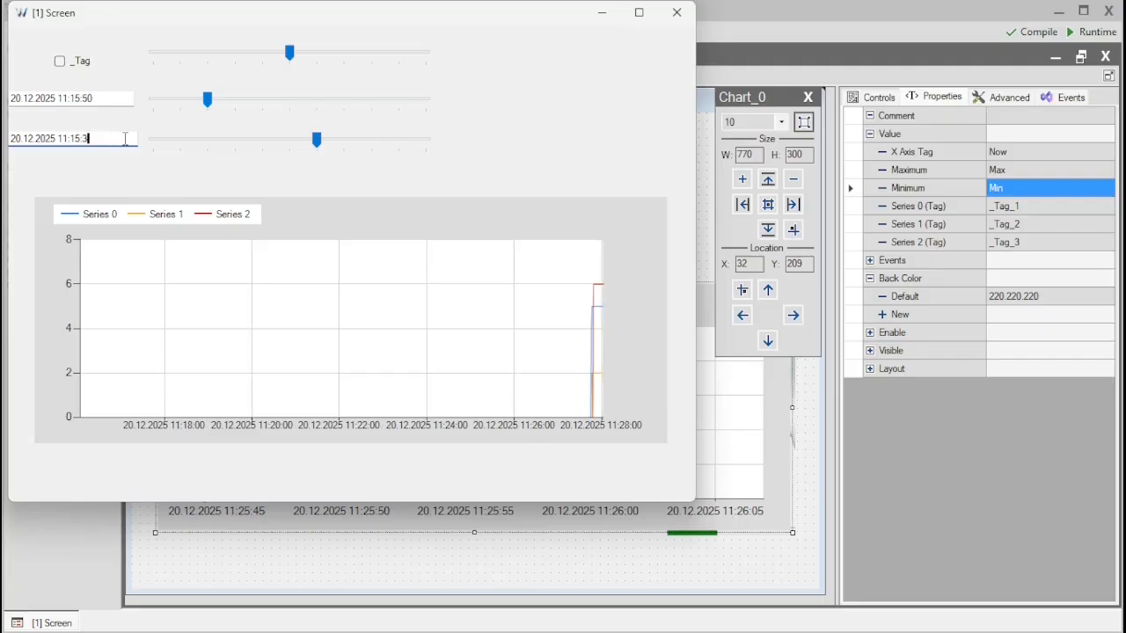
pyautogui.write('00')
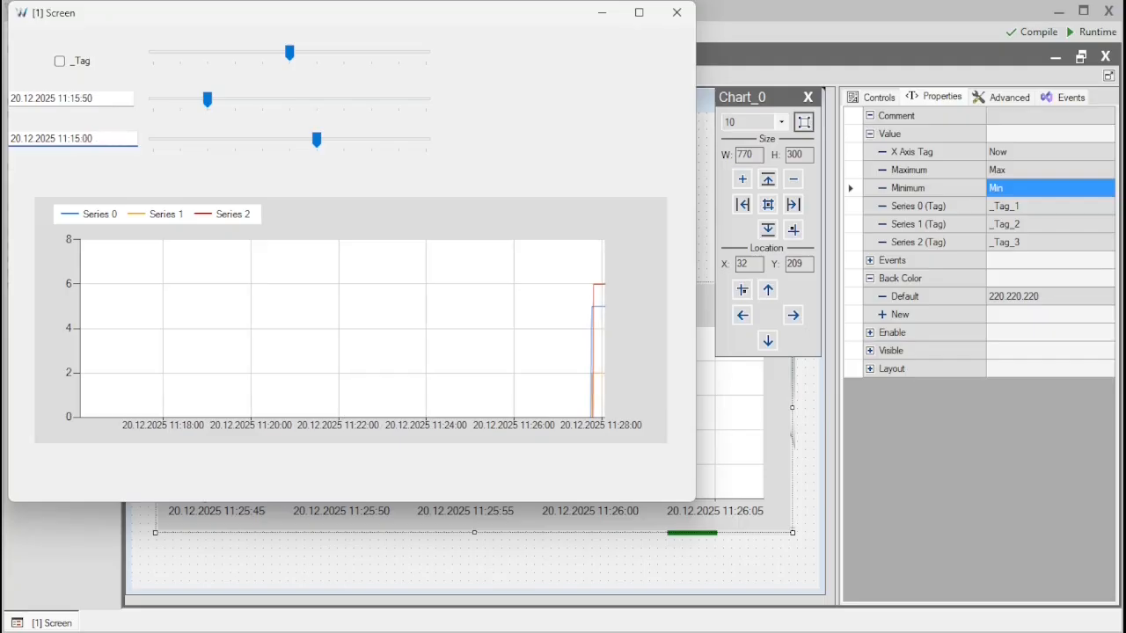
pyautogui.press('Return')
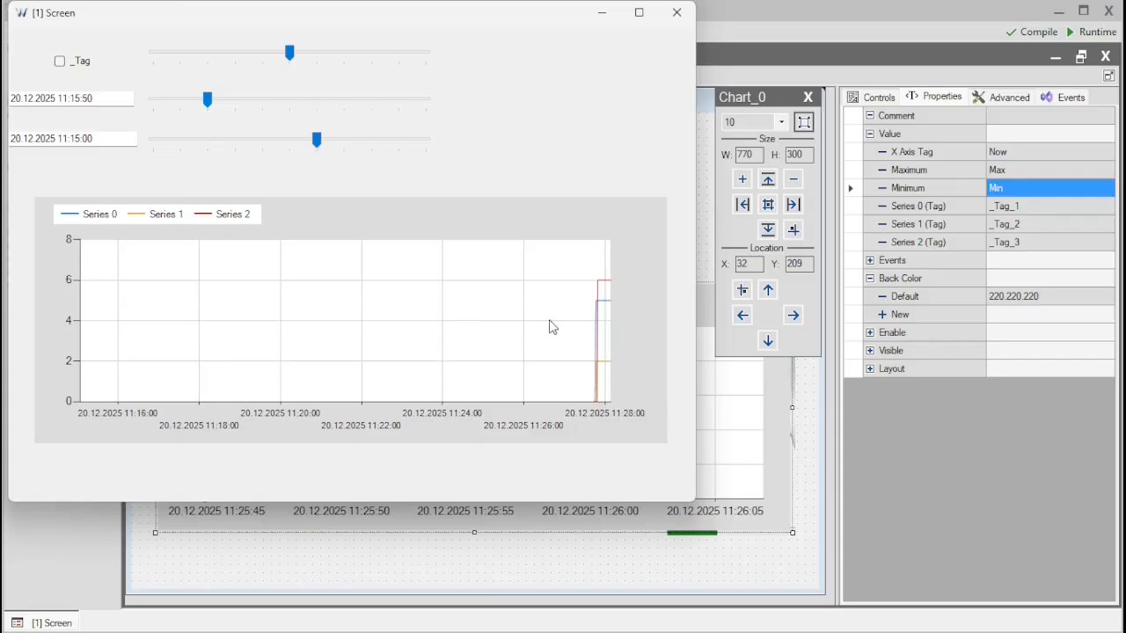
pyautogui.click(677, 14)
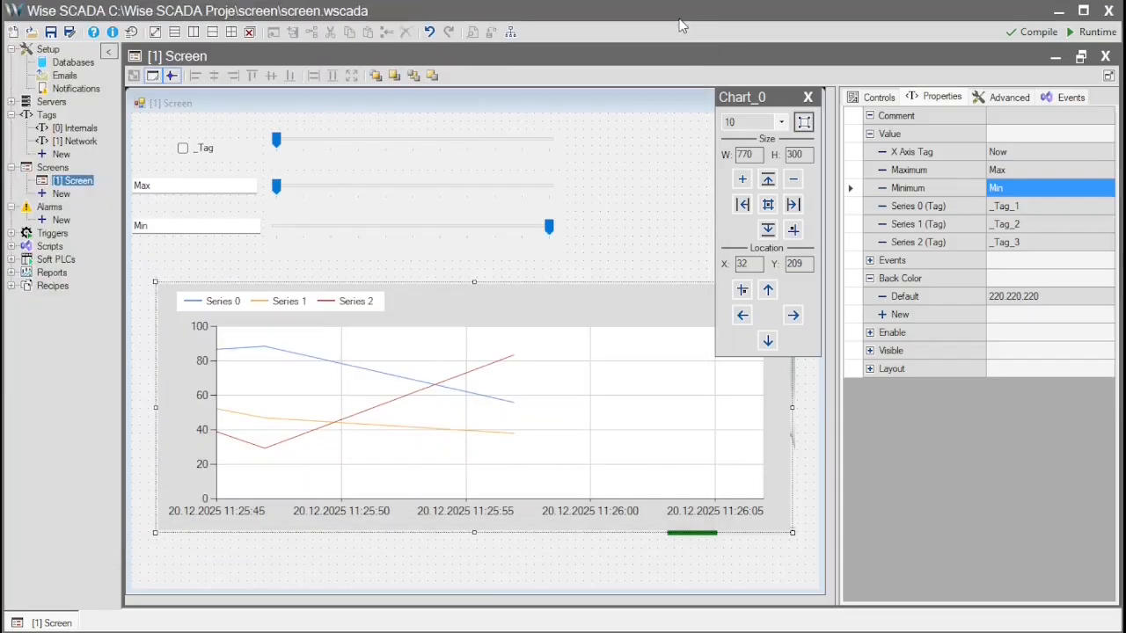
# - Set the chart's ChartType property to Historical
pyautogui.click(1009, 97)
pyautogui.scroll(1, 1034, 267)
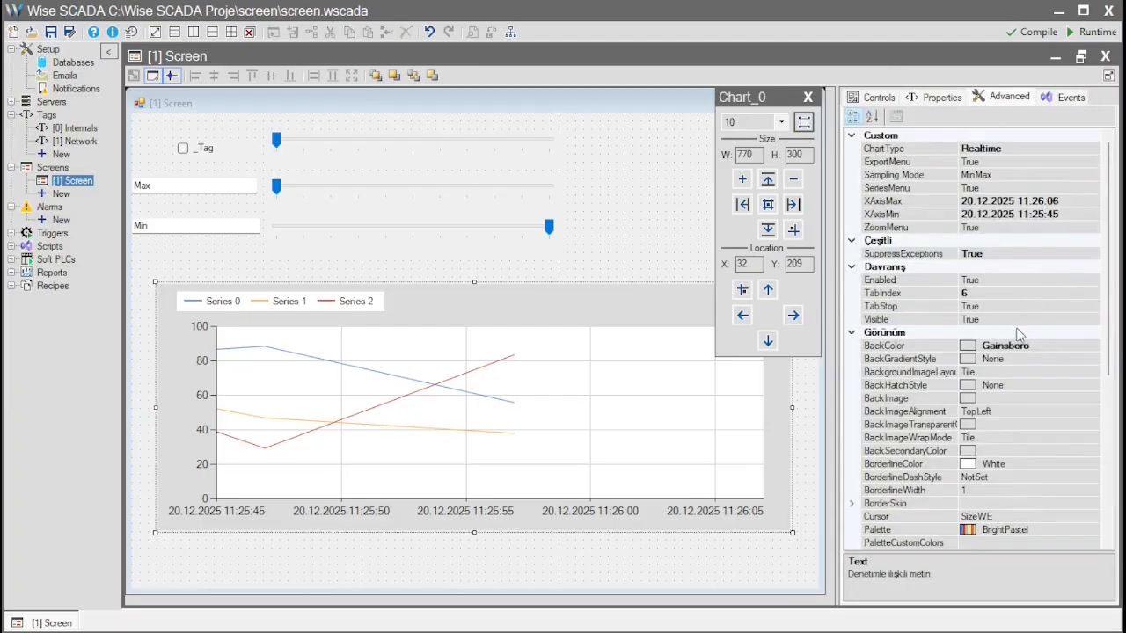
pyautogui.click(1035, 149)
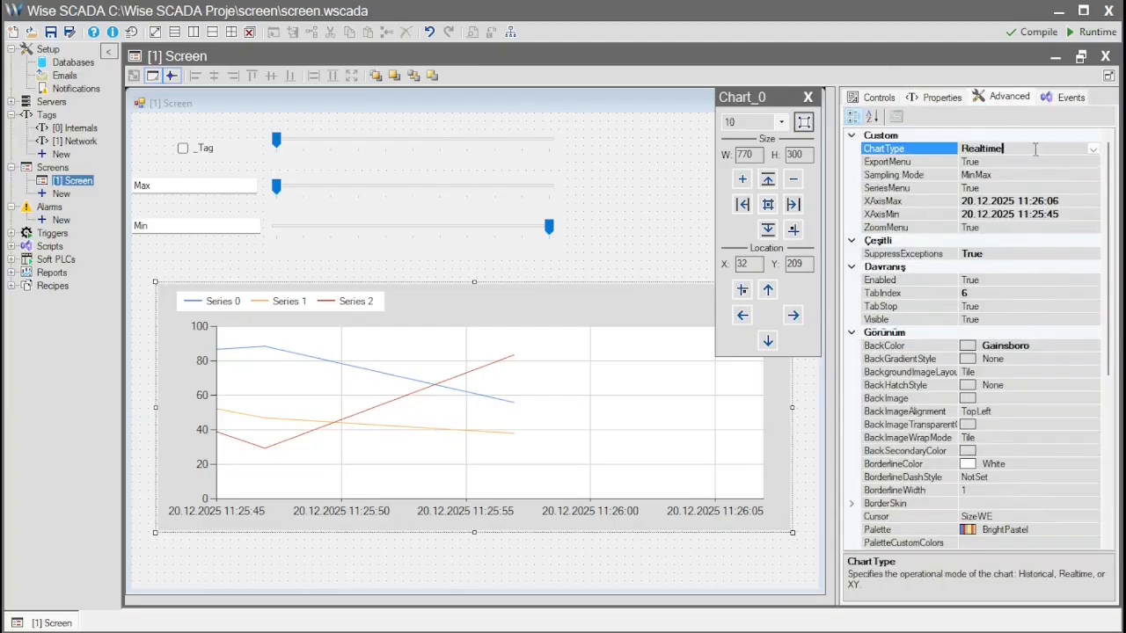
pyautogui.click(1092, 149)
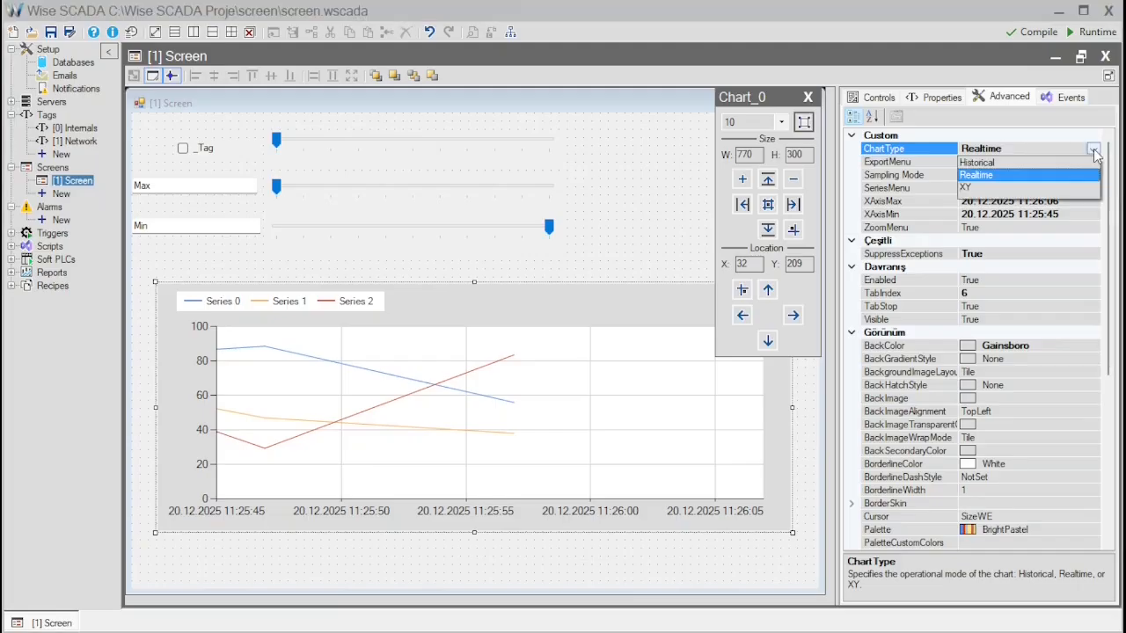
pyautogui.click(995, 163)
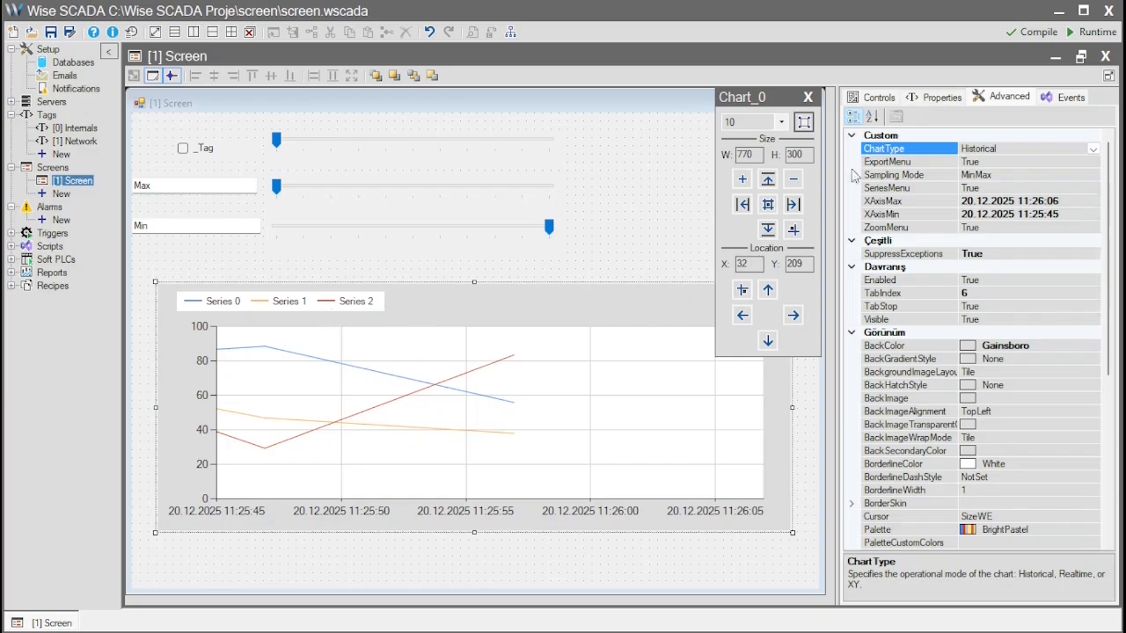
# - Check the tags assigned to the chart's three series and open the Network tag table
pyautogui.click(932, 98)
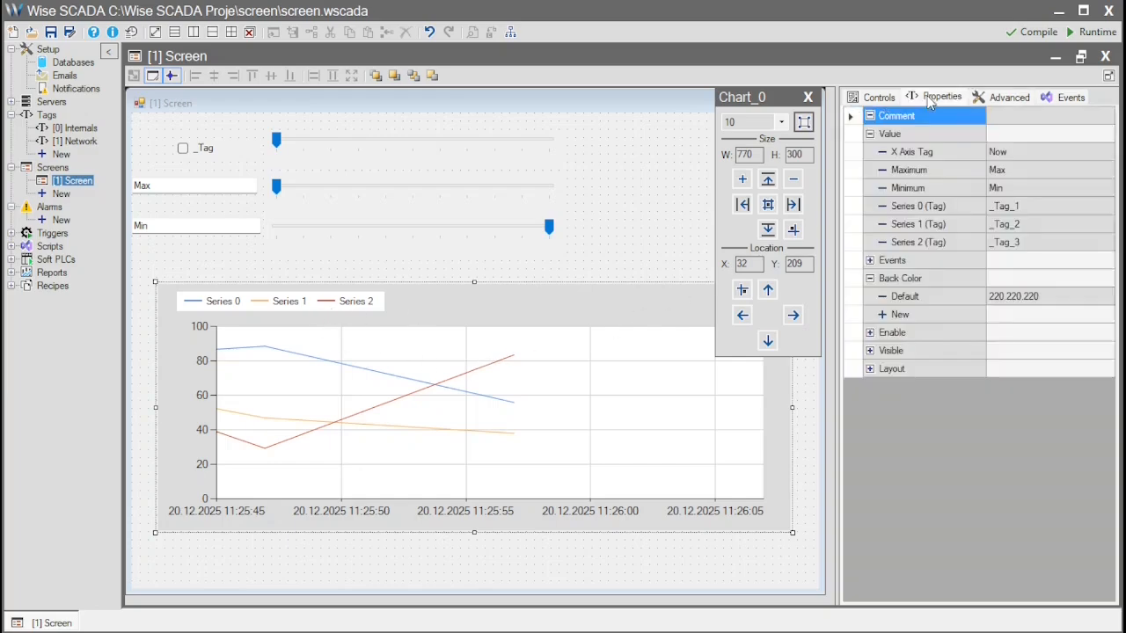
pyautogui.click(1017, 212)
pyautogui.click(1023, 230)
pyautogui.click(1022, 245)
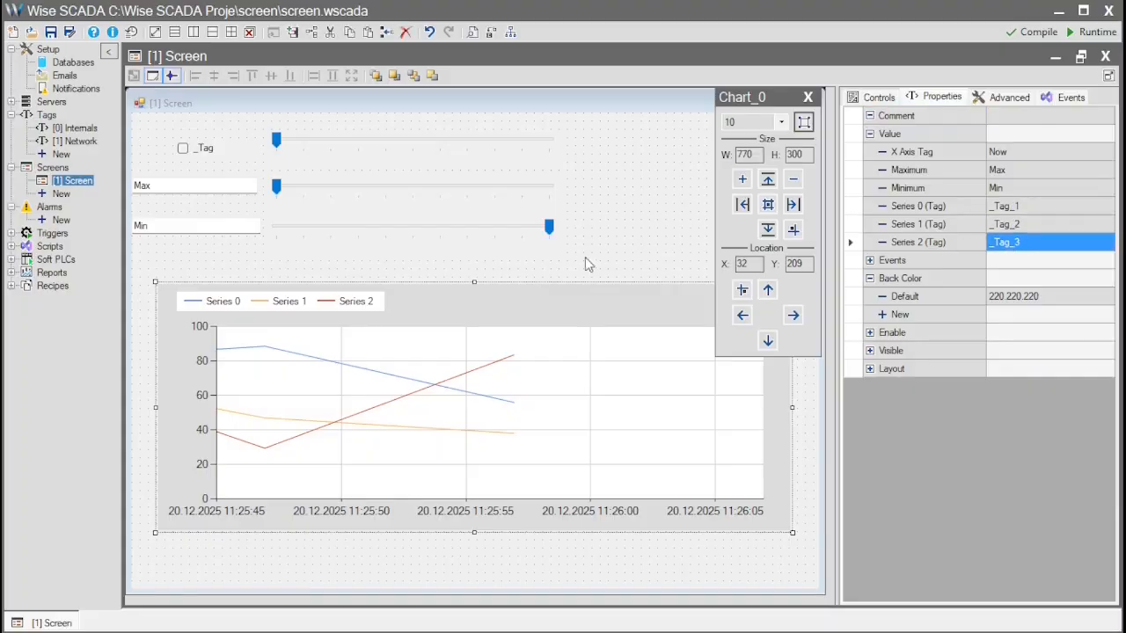
pyautogui.doubleClick(86, 145)
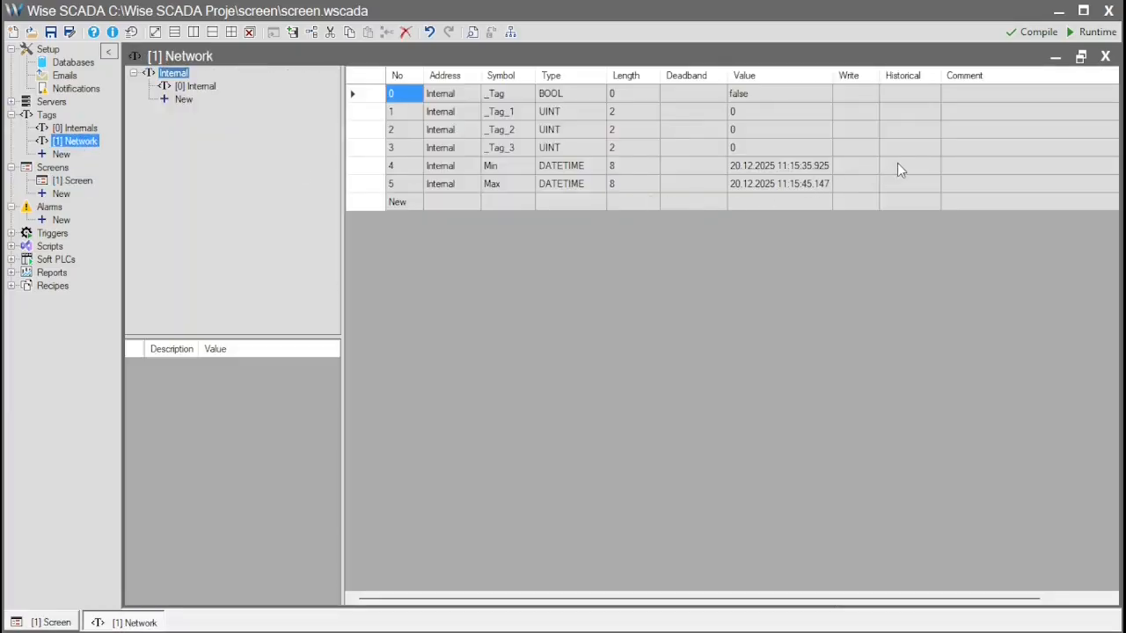
pyautogui.doubleClick(914, 109)
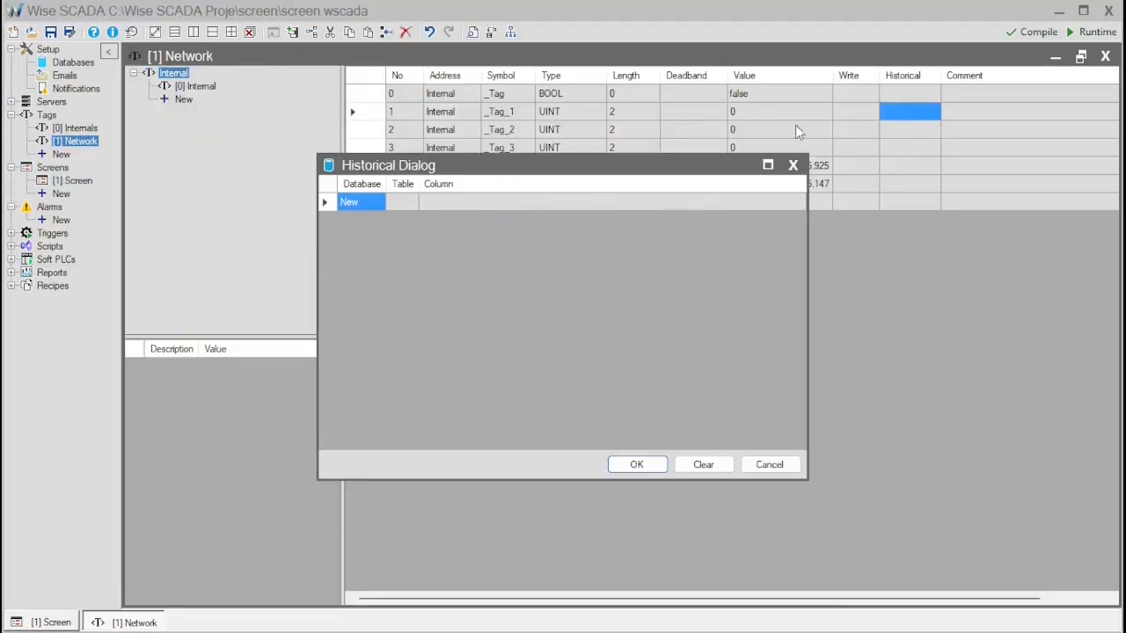
pyautogui.click(382, 201)
pyautogui.click(378, 202)
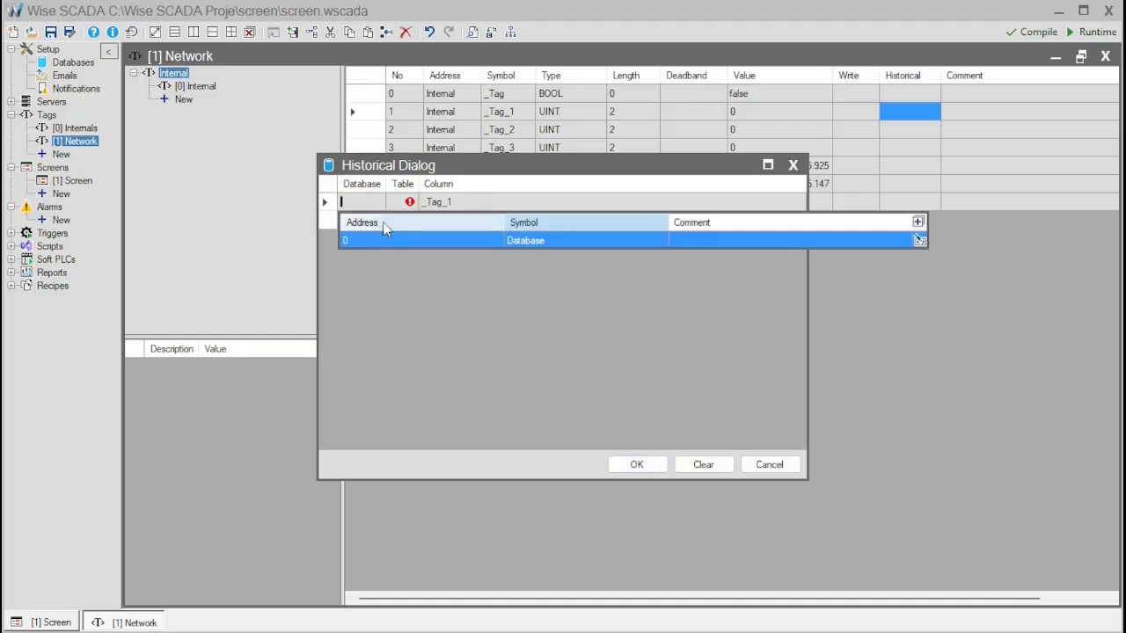
pyautogui.click(399, 240)
pyautogui.click(411, 220)
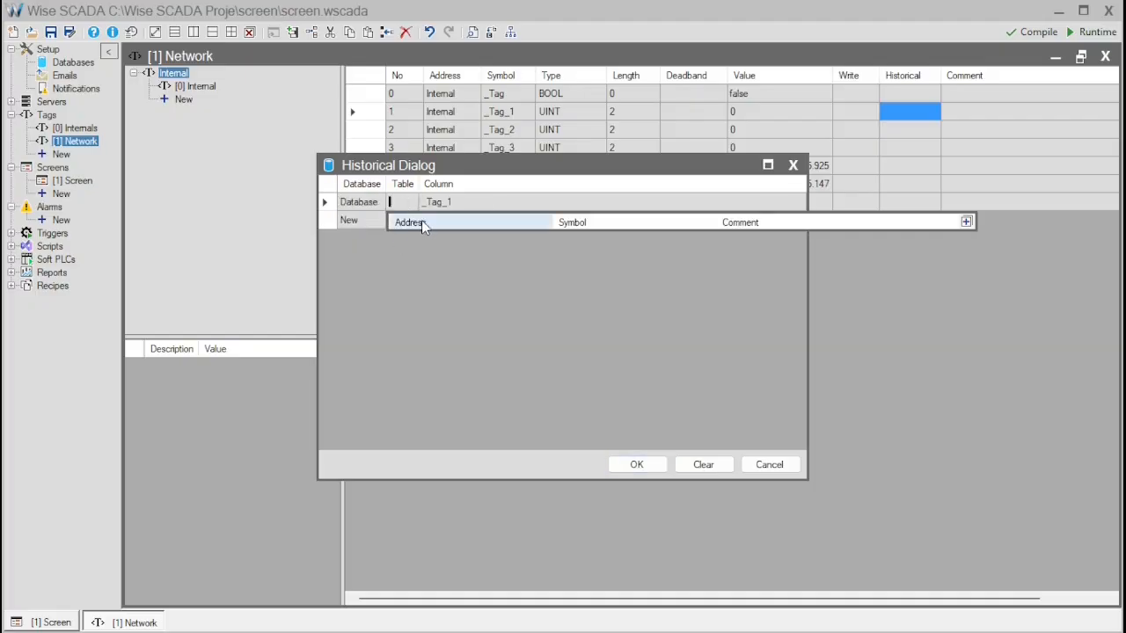
pyautogui.click(470, 244)
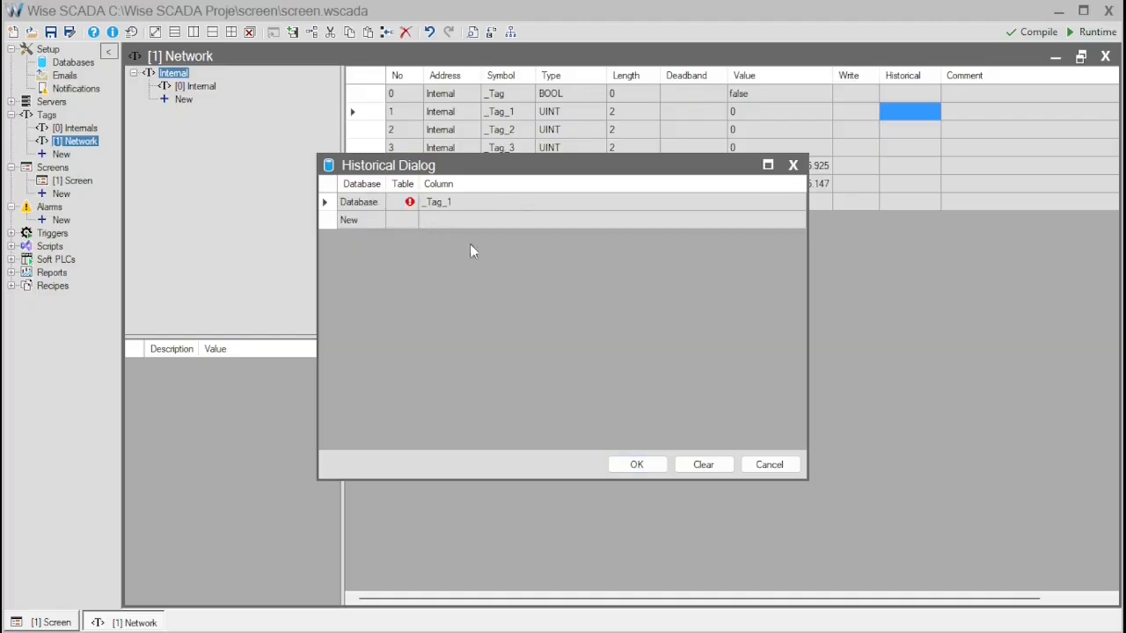
pyautogui.click(763, 465)
# - Check the tables of MyDatabase in the Databases setup and close the setup page
pyautogui.click(76, 63)
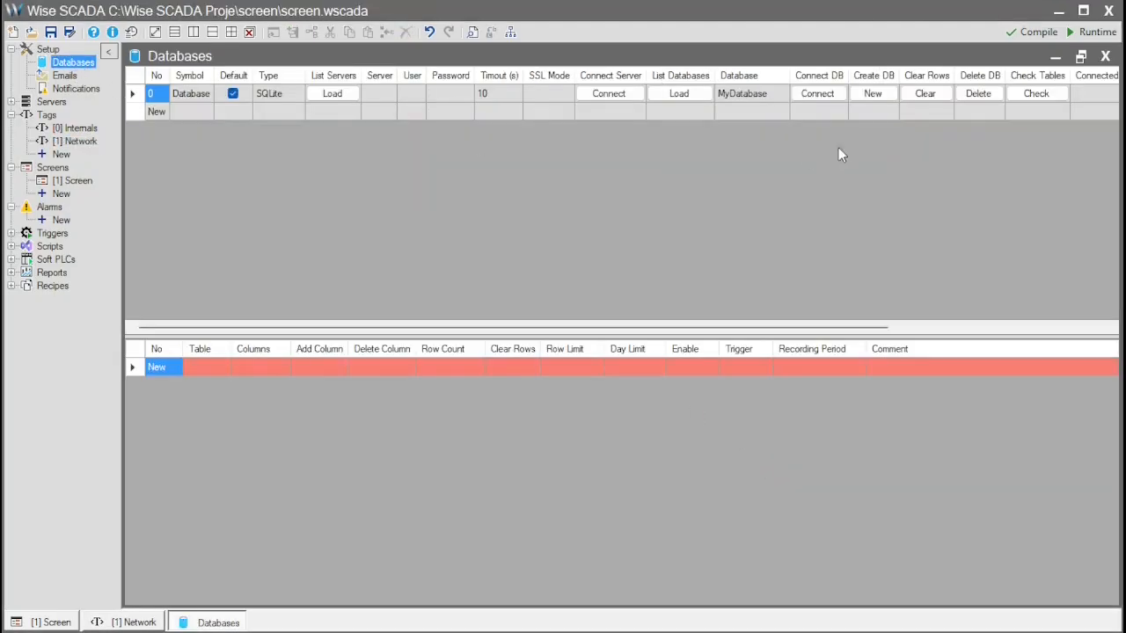
pyautogui.click(1036, 93)
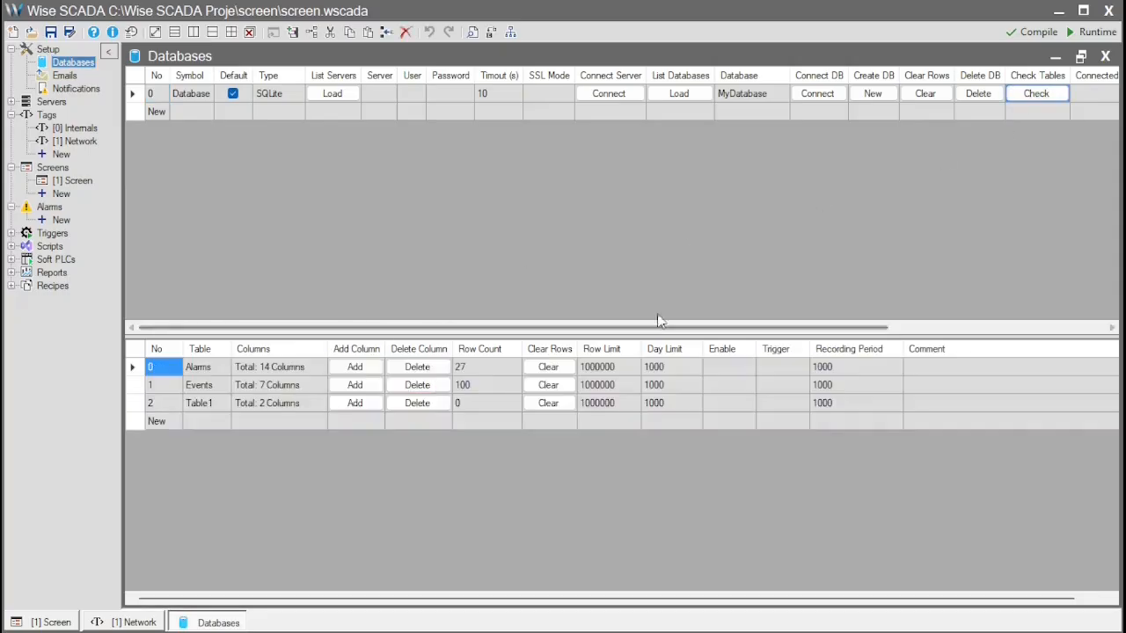
pyautogui.click(1106, 56)
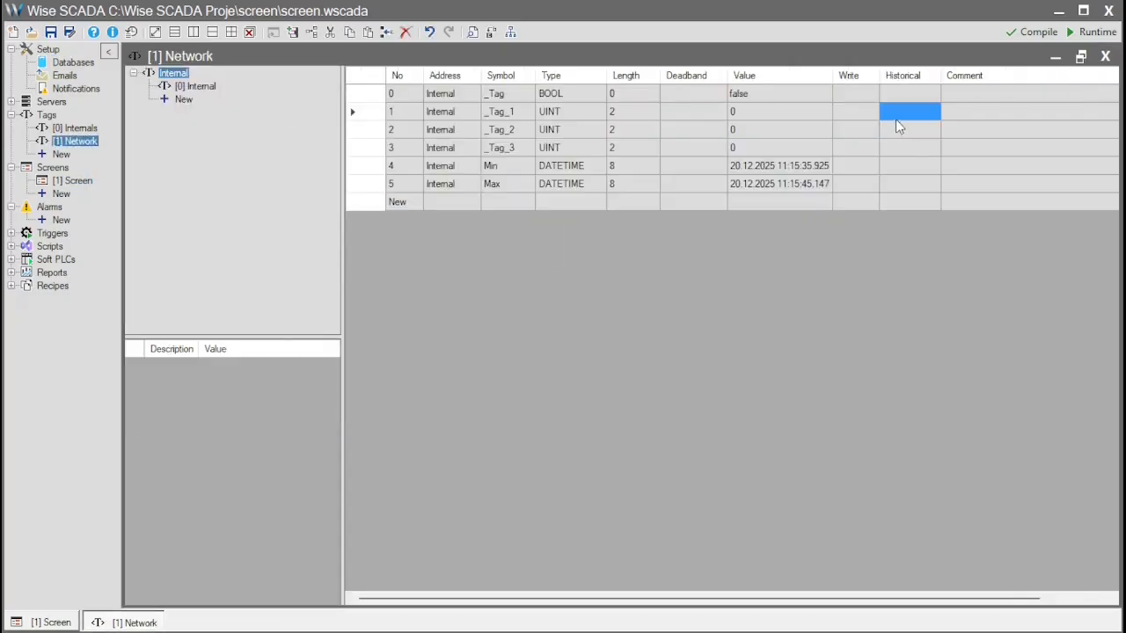
# - Define historical logging for _Tag_1 with Database as database, Table1 as table and _Tag_1 as column
pyautogui.click(902, 121)
pyautogui.click(366, 207)
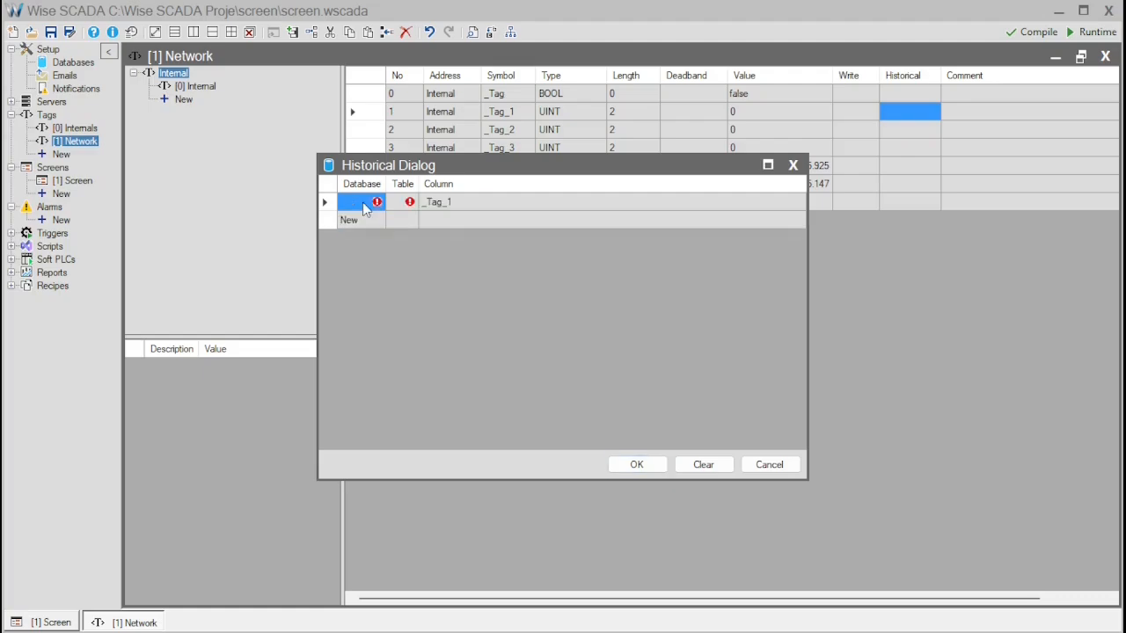
pyautogui.click(386, 240)
pyautogui.click(403, 202)
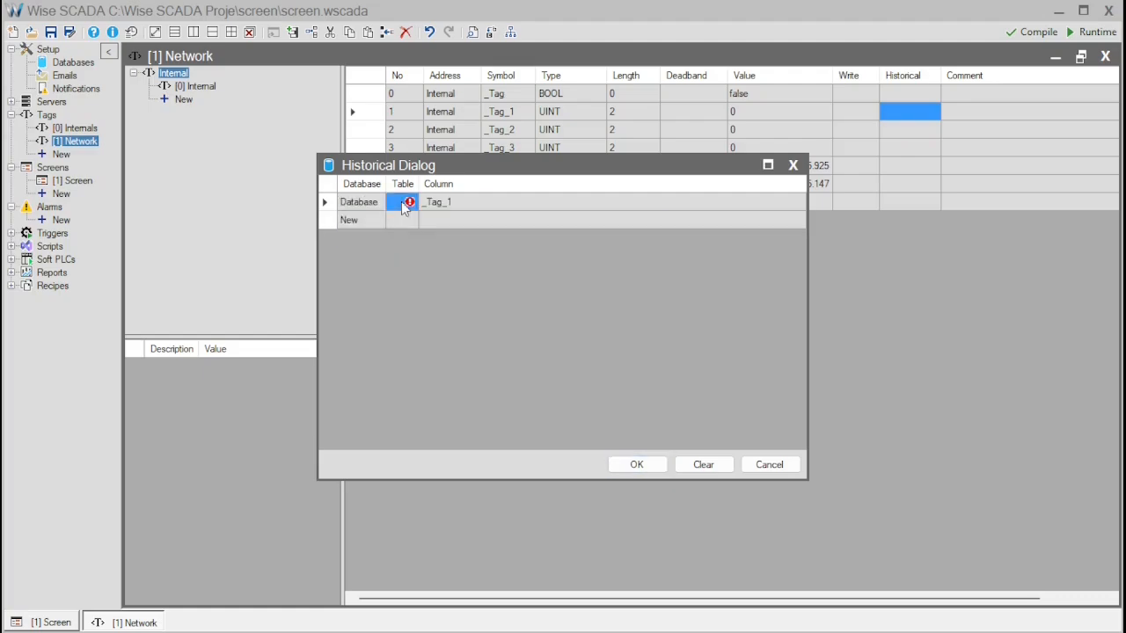
pyautogui.click(449, 277)
pyautogui.click(460, 201)
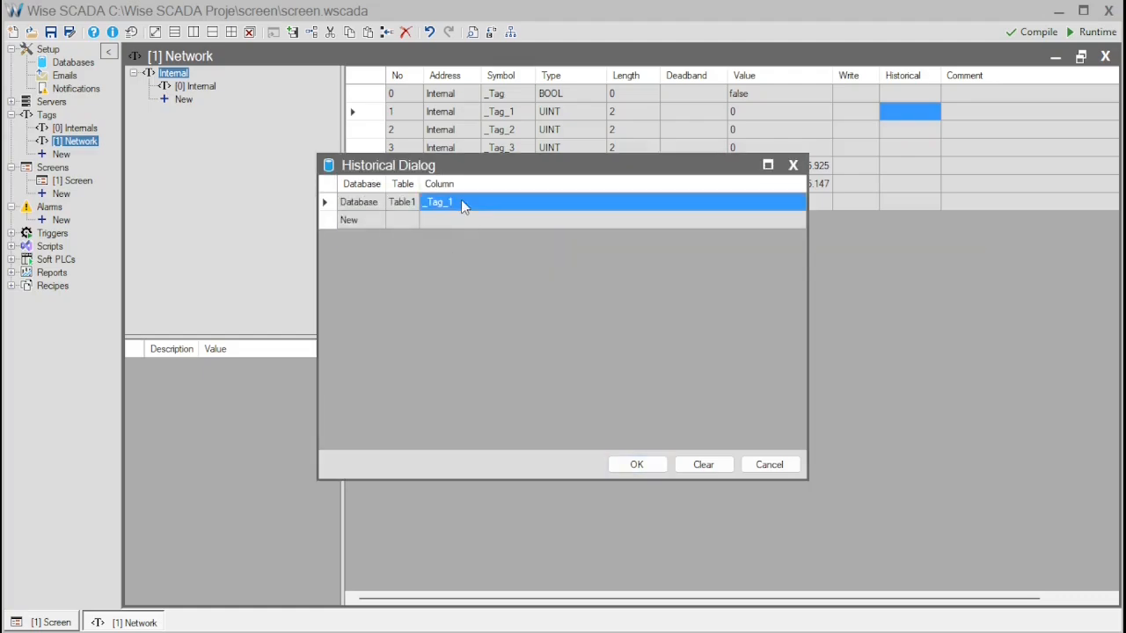
pyautogui.click(639, 466)
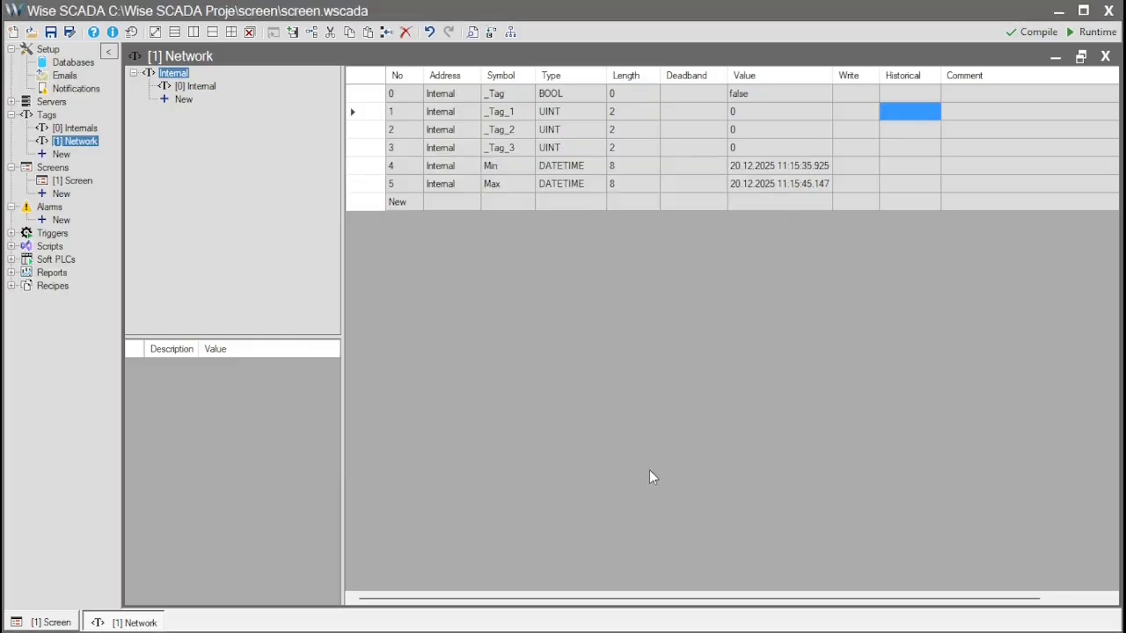
# - Define historical logging for _Tag_2 in Table1 of Database, using column _Tag_2
pyautogui.click(911, 129)
pyautogui.click(911, 129)
pyautogui.click(372, 204)
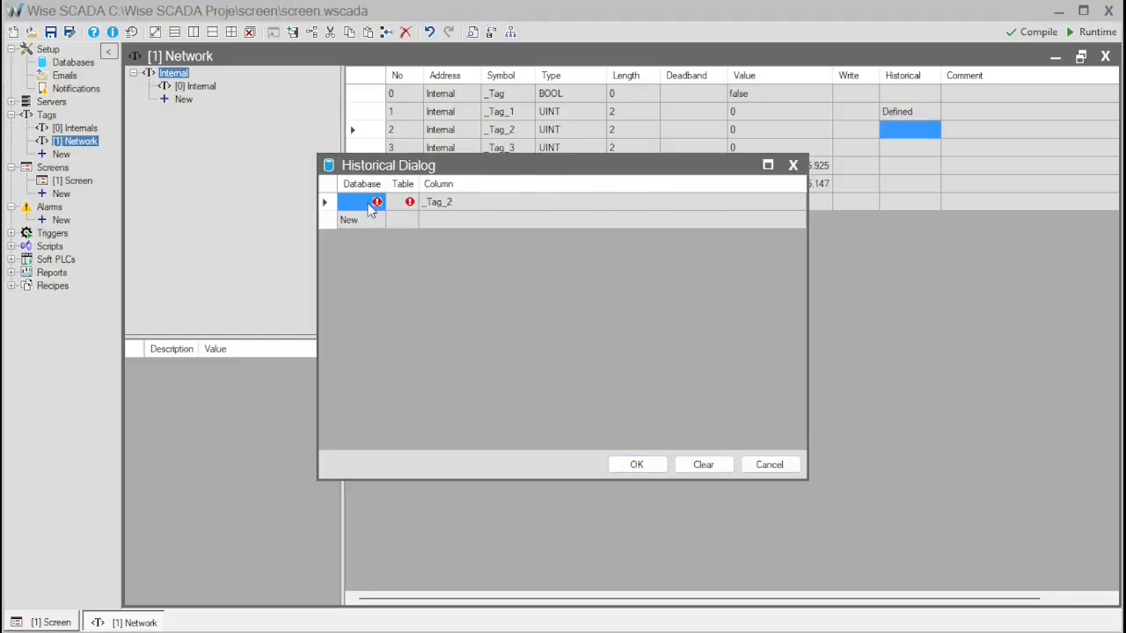
pyautogui.click(383, 241)
pyautogui.click(402, 203)
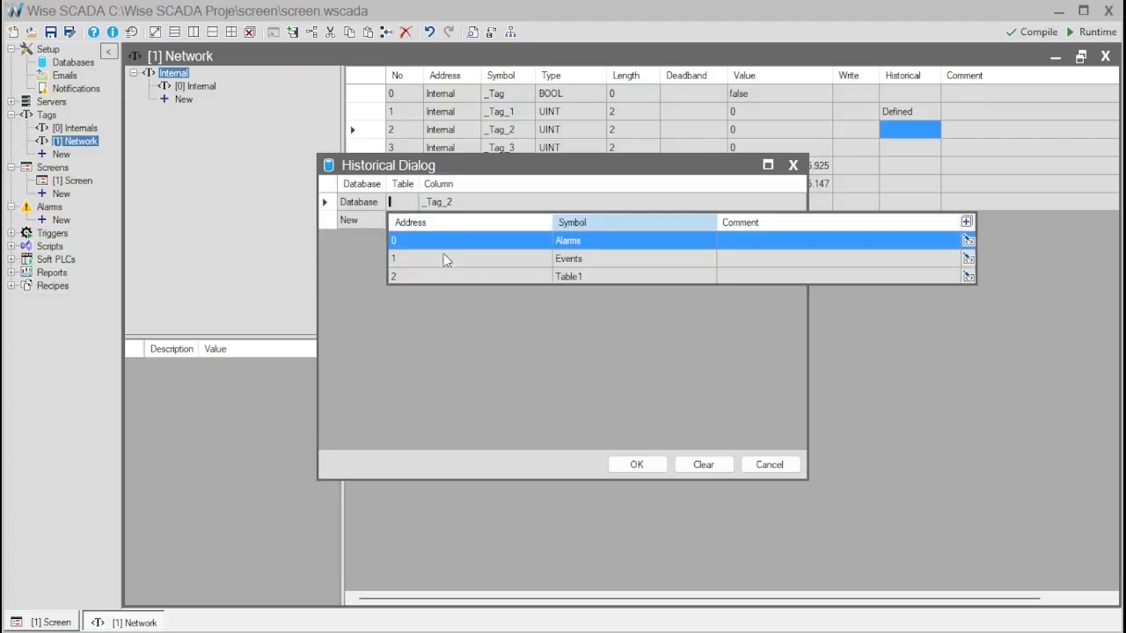
pyautogui.click(460, 277)
pyautogui.click(635, 463)
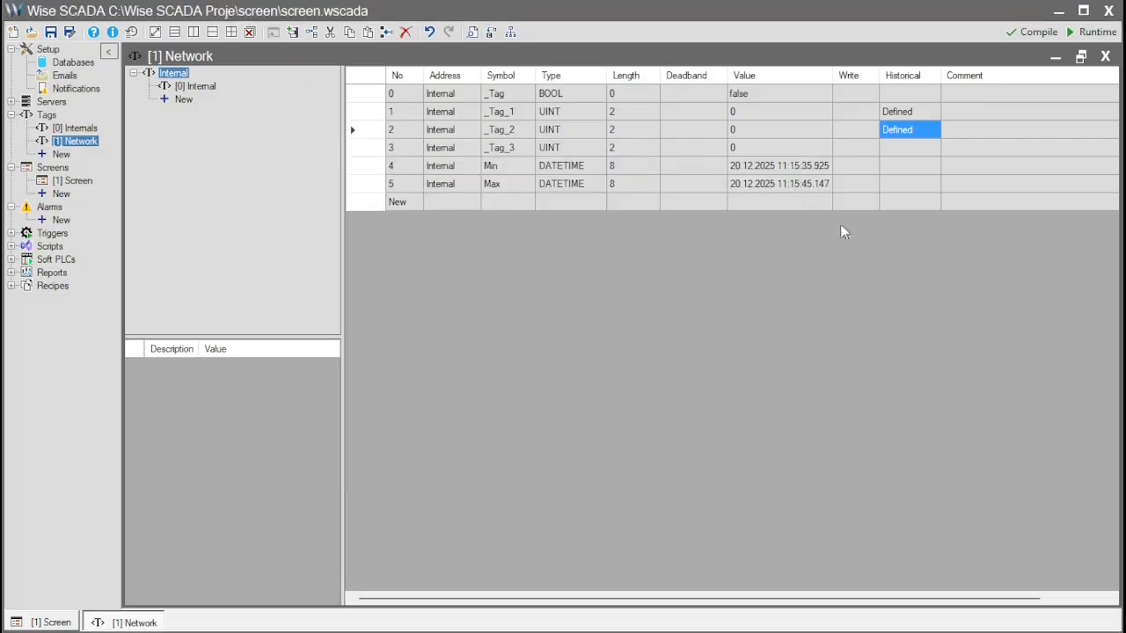
# - Define historical logging for _Tag_3 in Table1 of Database, using column _Tag_3, and close the Network tag table
pyautogui.click(898, 149)
pyautogui.click(897, 149)
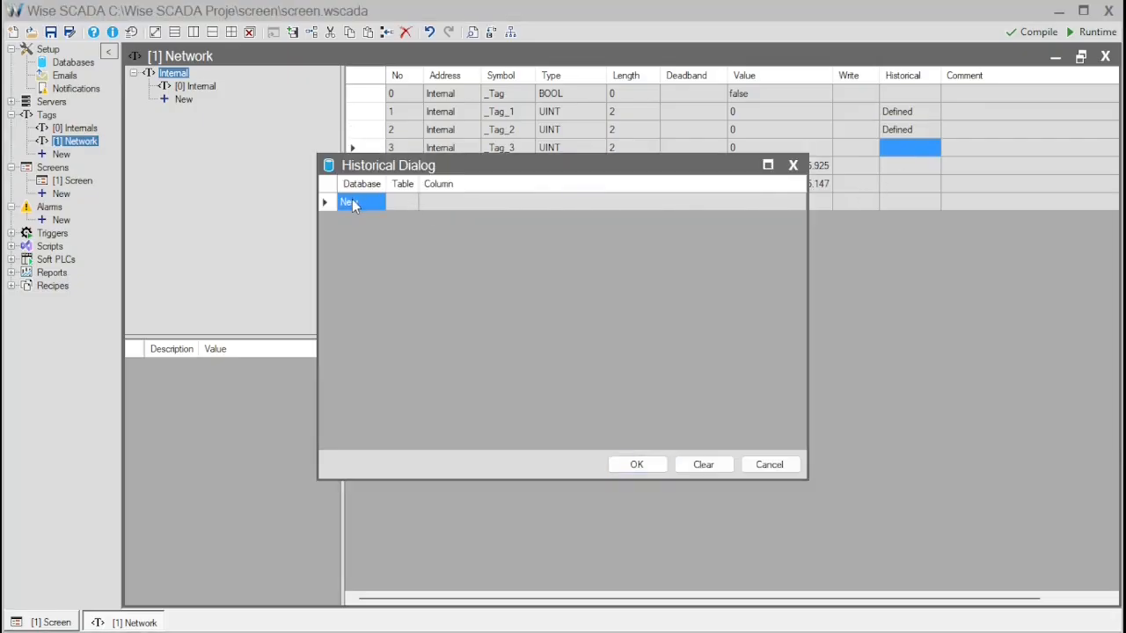
pyautogui.click(356, 209)
pyautogui.click(373, 243)
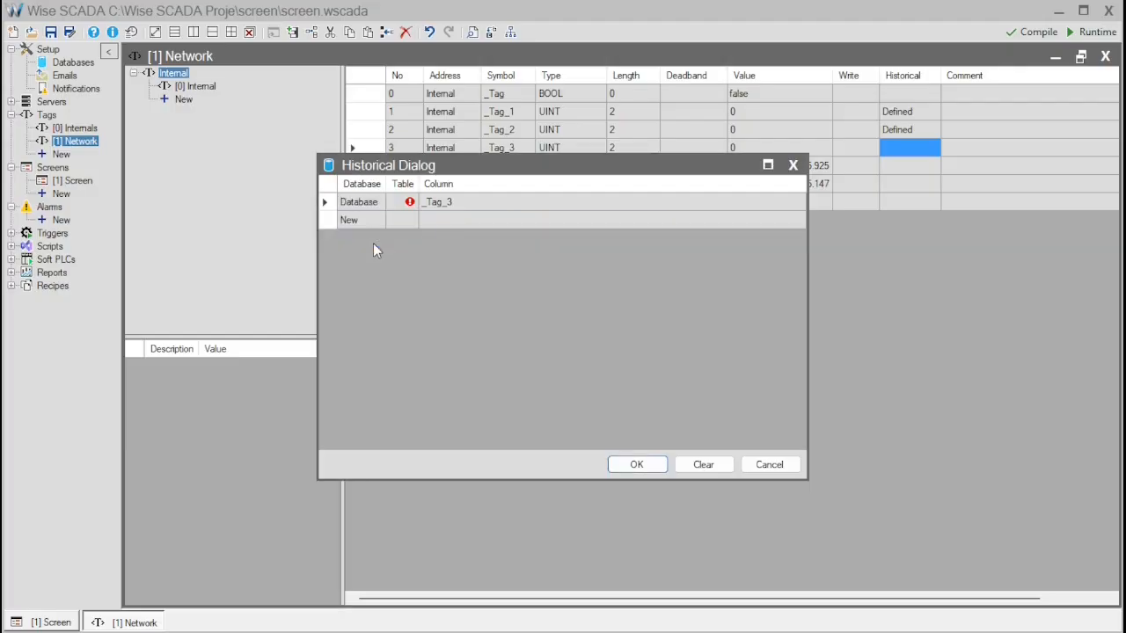
pyautogui.click(400, 204)
pyautogui.click(400, 204)
pyautogui.click(423, 275)
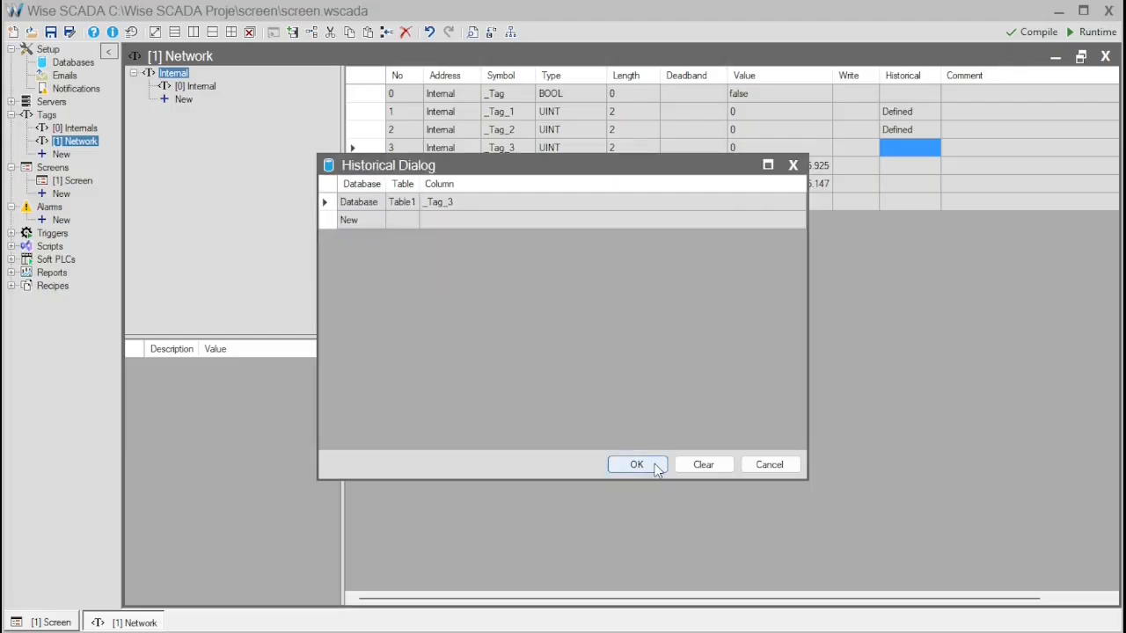
pyautogui.click(637, 463)
pyautogui.click(1106, 55)
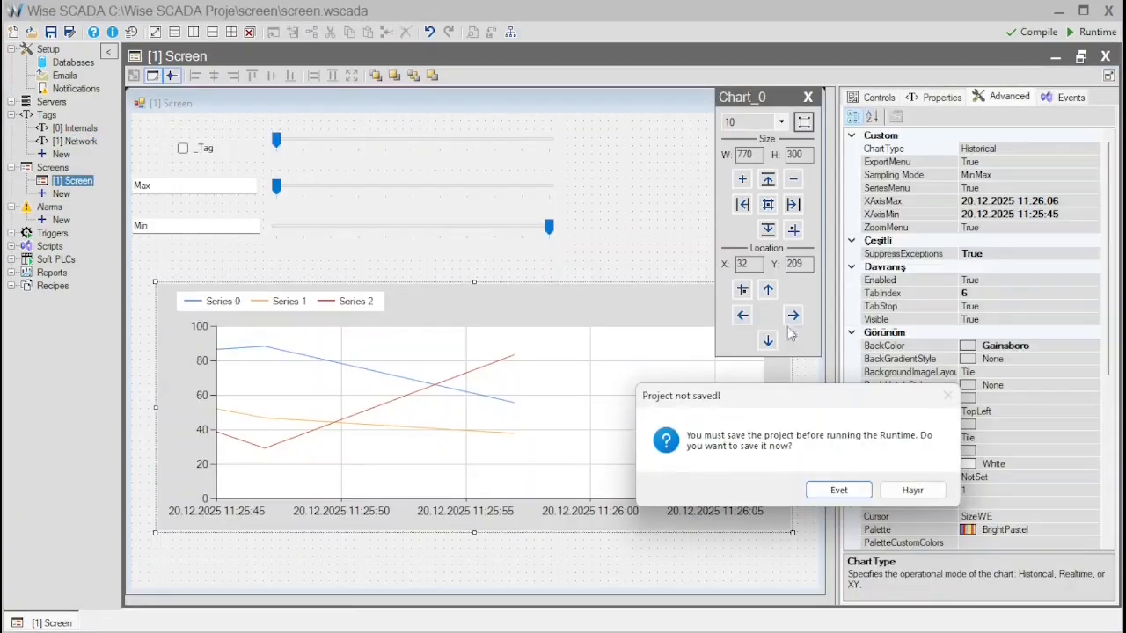
# - Save and run the project, setting the three sliders from upper to lower to 3, 4 and 7, and finally lowering the middle one to 1
pyautogui.click(841, 491)
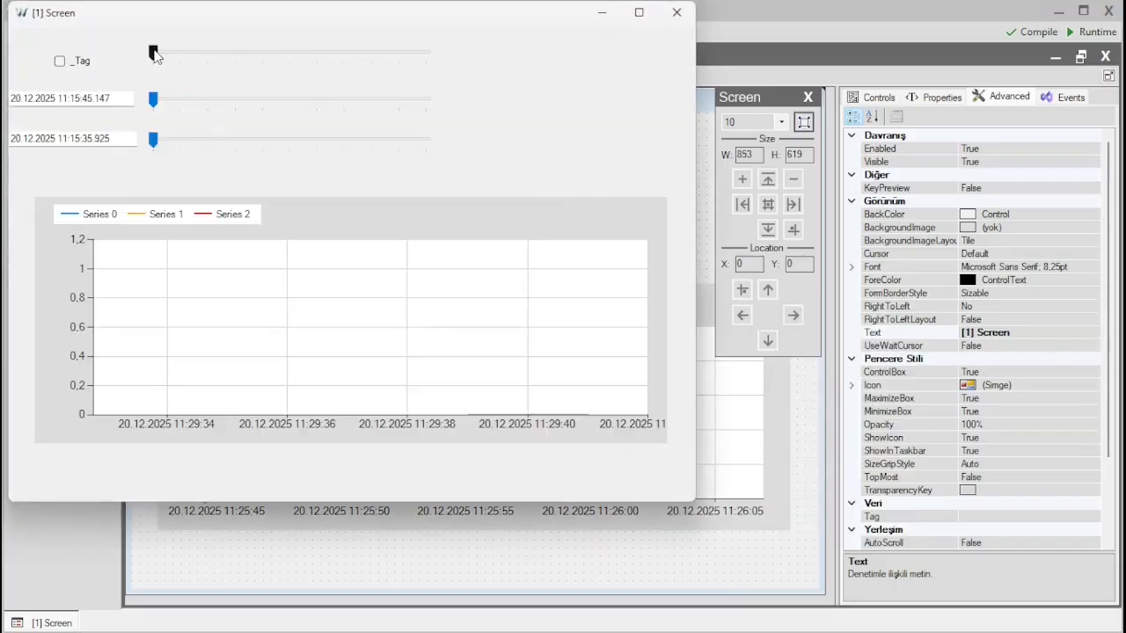
pyautogui.moveTo(155, 53); pyautogui.dragTo(237, 52)
pyautogui.moveTo(158, 102); pyautogui.dragTo(264, 102)
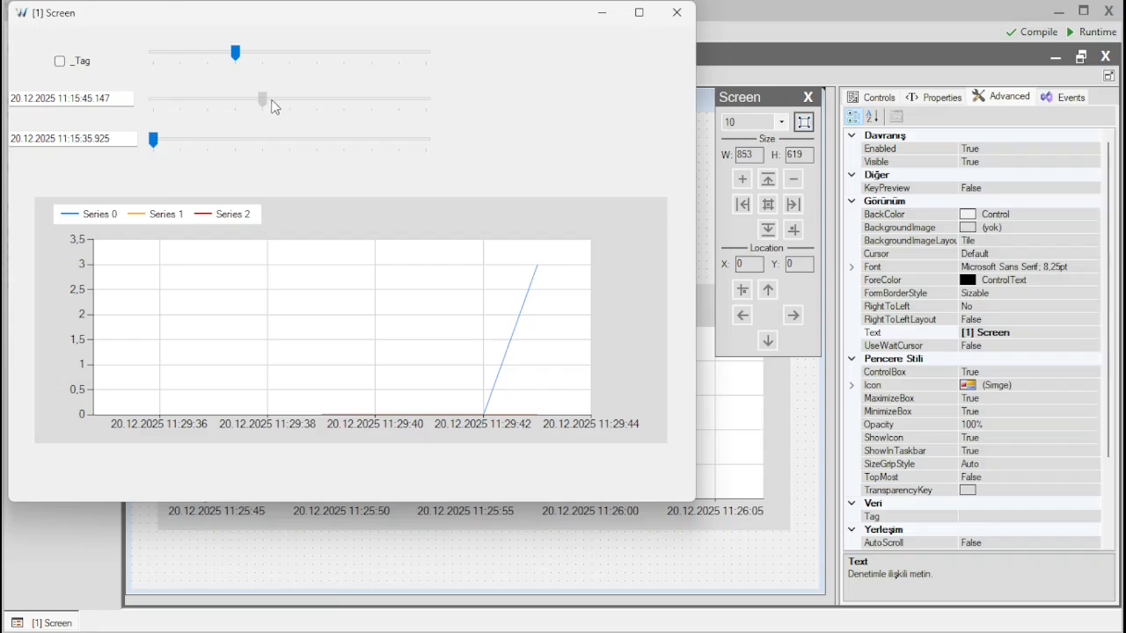
pyautogui.moveTo(155, 141); pyautogui.dragTo(344, 164)
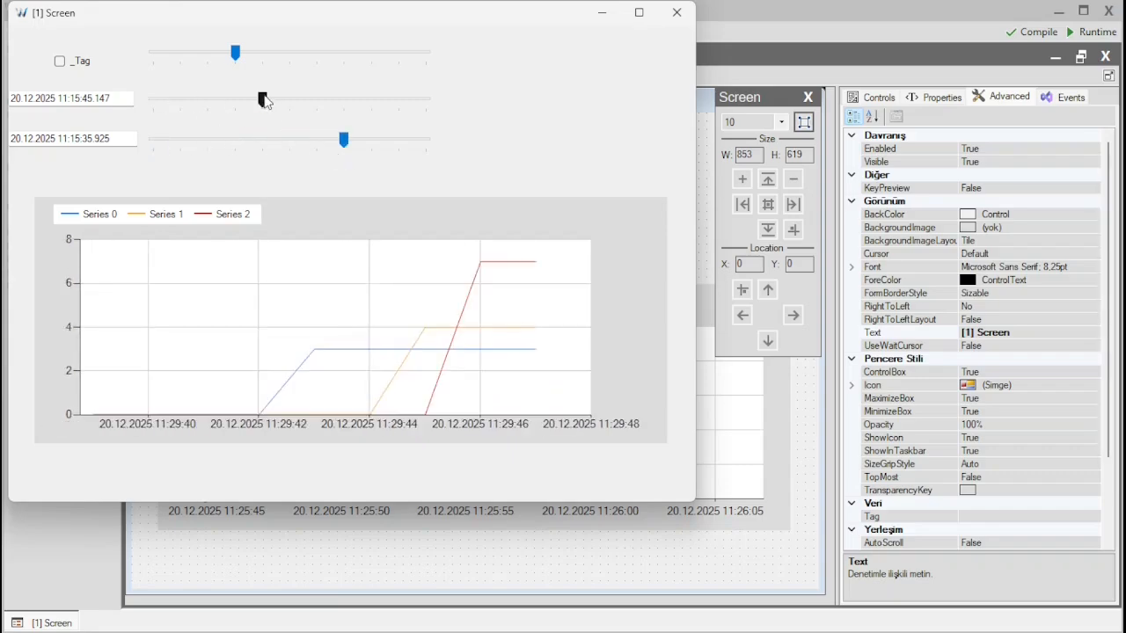
pyautogui.moveTo(264, 99); pyautogui.dragTo(183, 100)
# - Close and restart the runtime to check the chart's historical data, and close the runtime window again
pyautogui.click(677, 12)
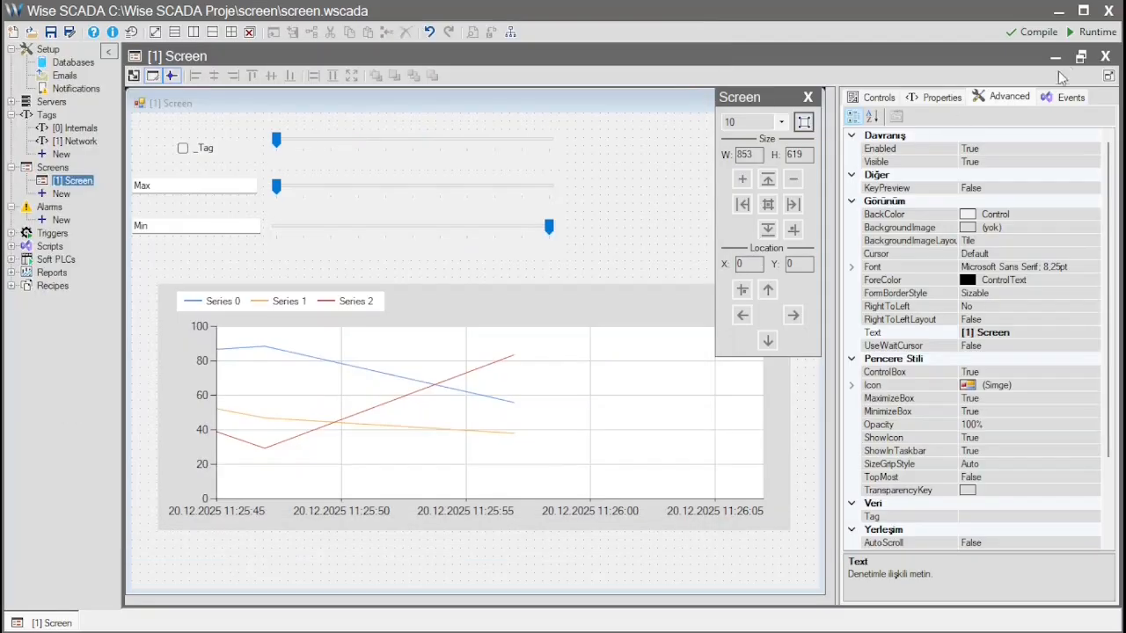
pyautogui.click(1091, 35)
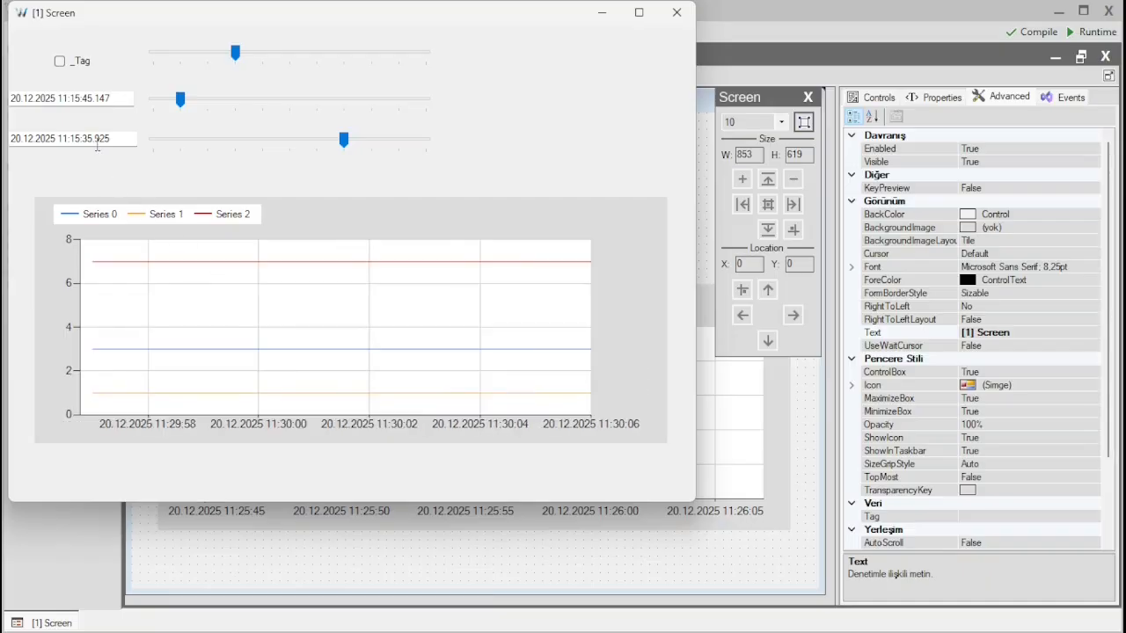
pyautogui.click(677, 13)
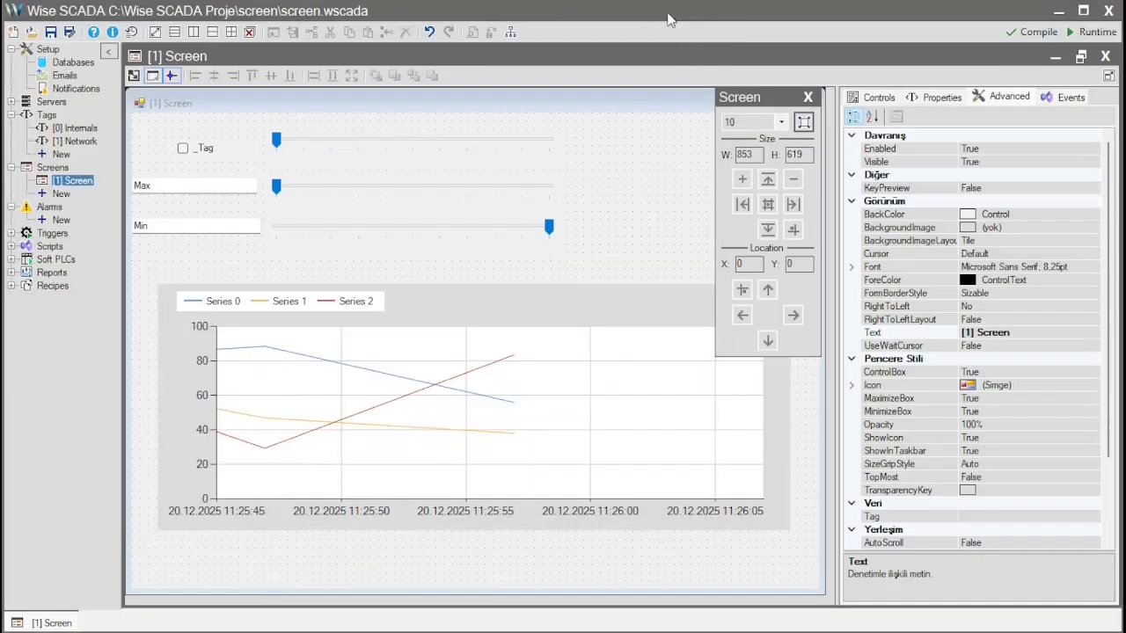
# - In the chart's series collection, set the line color of Series 0 to lime, Series 1 to red and Series 2 to 192; 0; 192
pyautogui.click(650, 305)
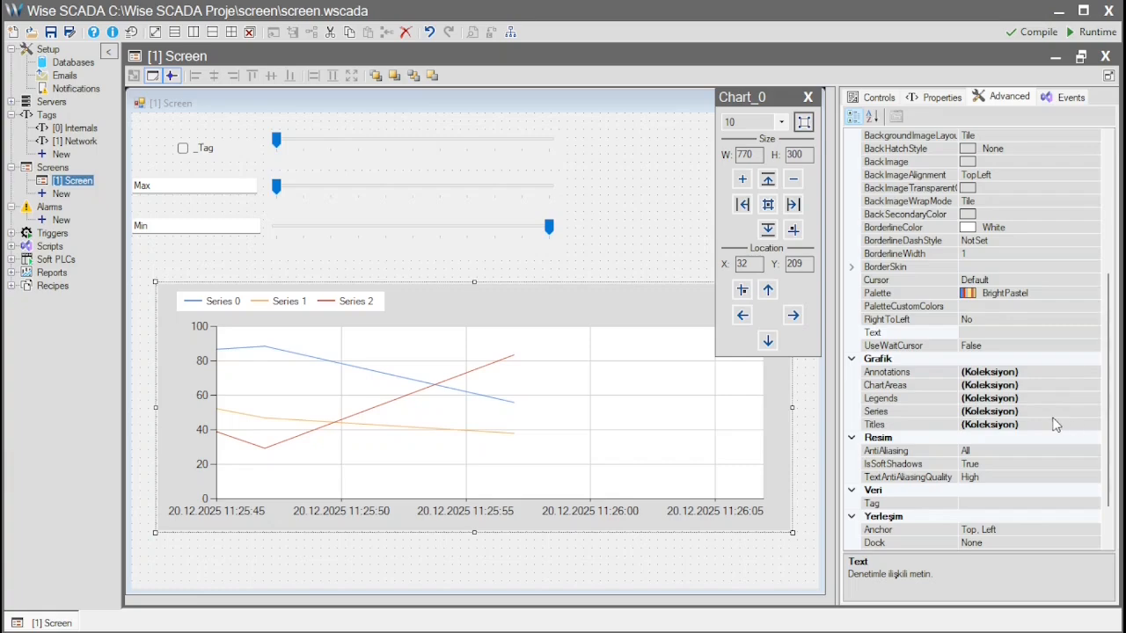
pyautogui.click(896, 411)
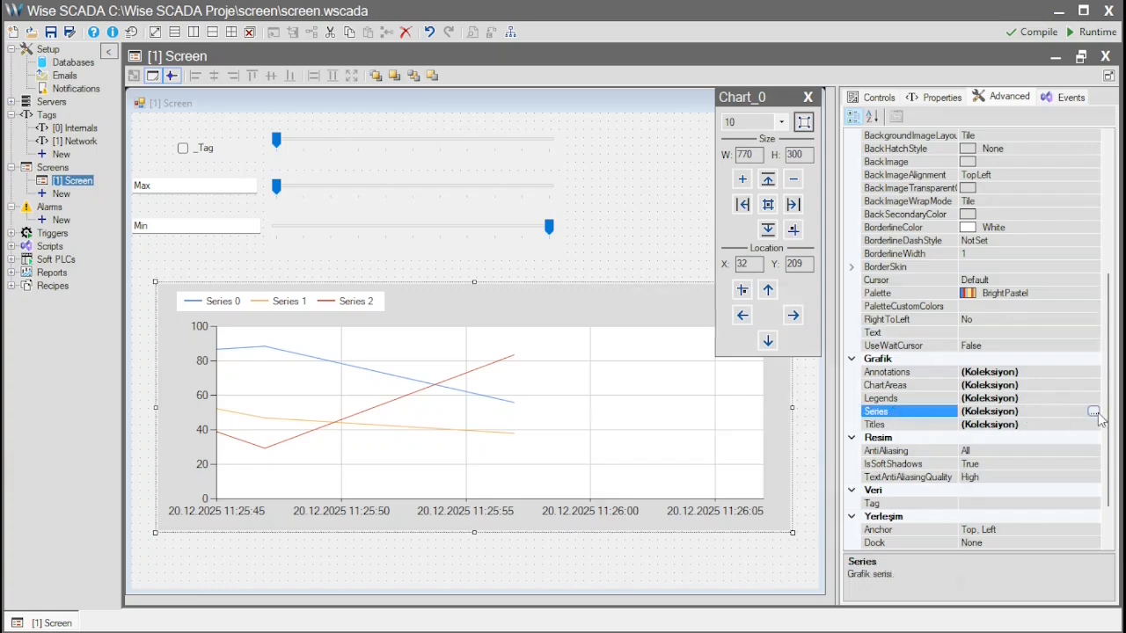
pyautogui.click(1094, 412)
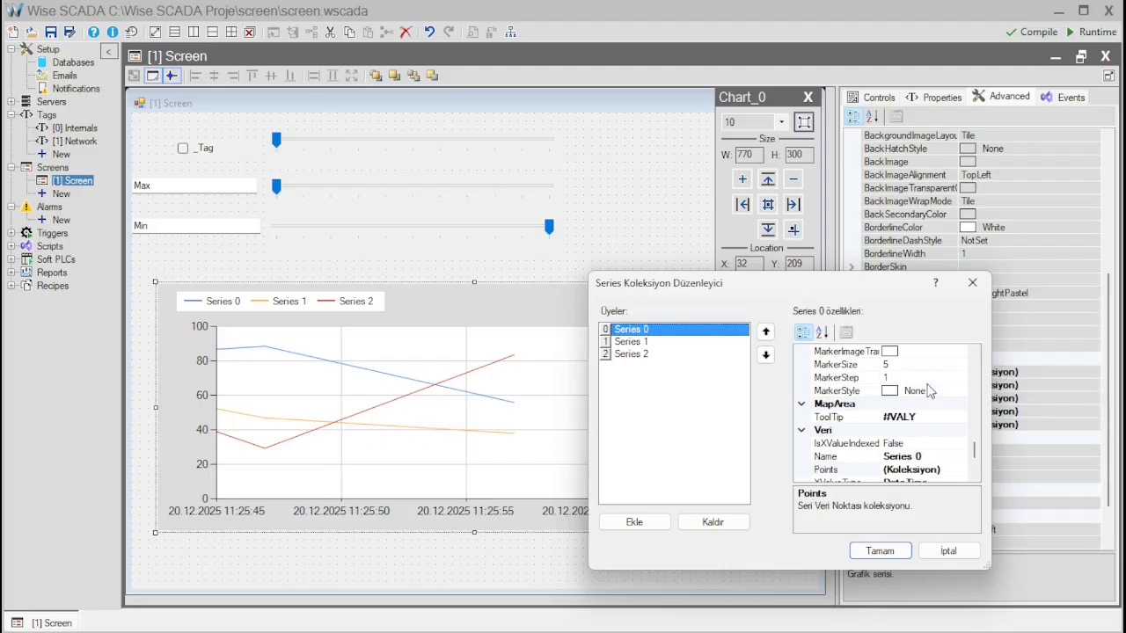
pyautogui.scroll(-2, 930, 391)
pyautogui.scroll(4, 931, 391)
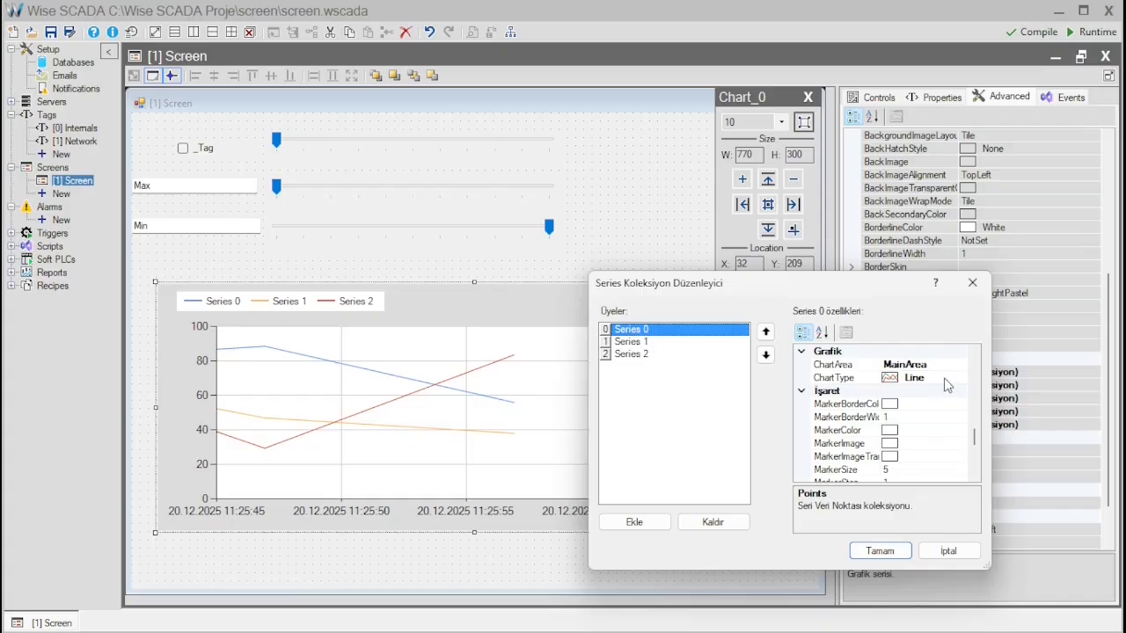
pyautogui.scroll(3, 934, 395)
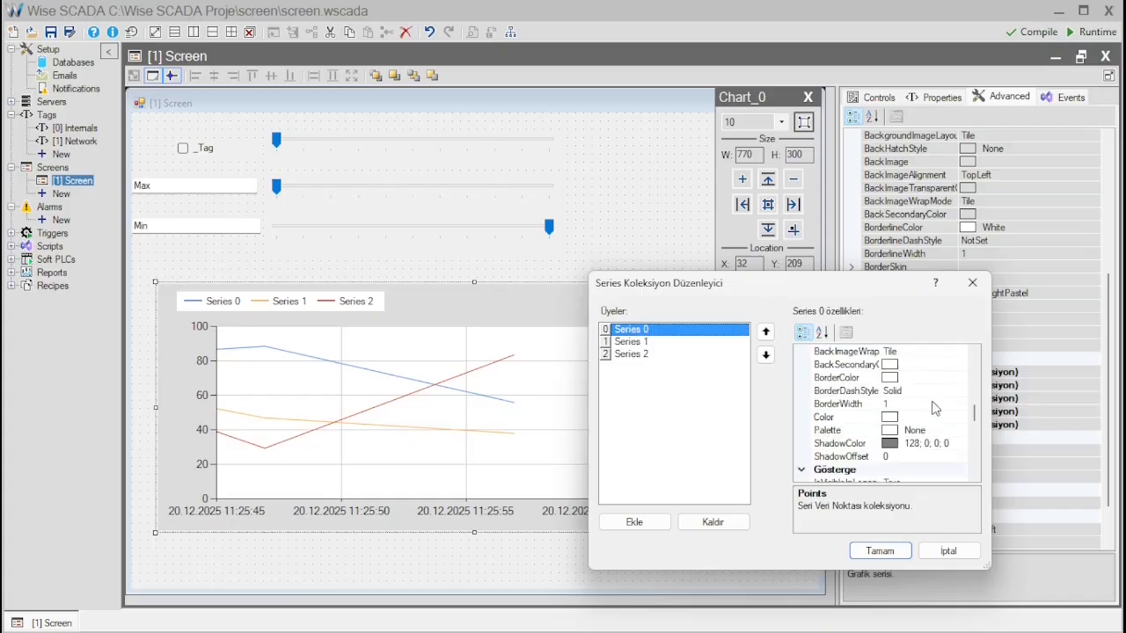
pyautogui.scroll(3, 934, 409)
pyautogui.scroll(-2, 871, 378)
pyautogui.click(897, 421)
pyautogui.click(959, 419)
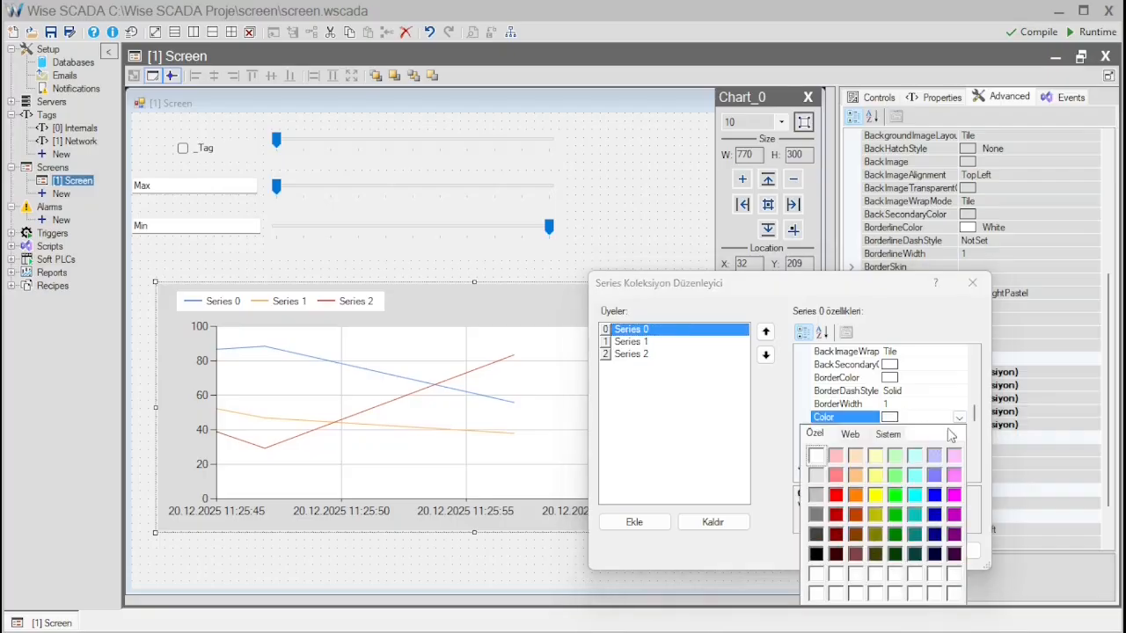
pyautogui.click(894, 496)
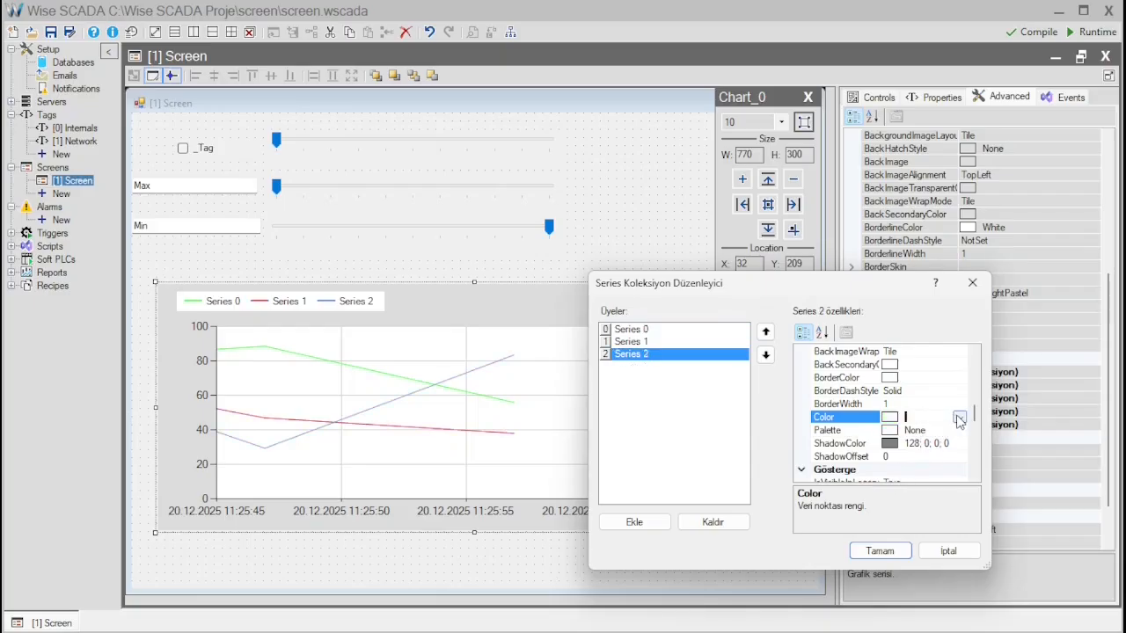
pyautogui.click(959, 418)
pyautogui.click(956, 516)
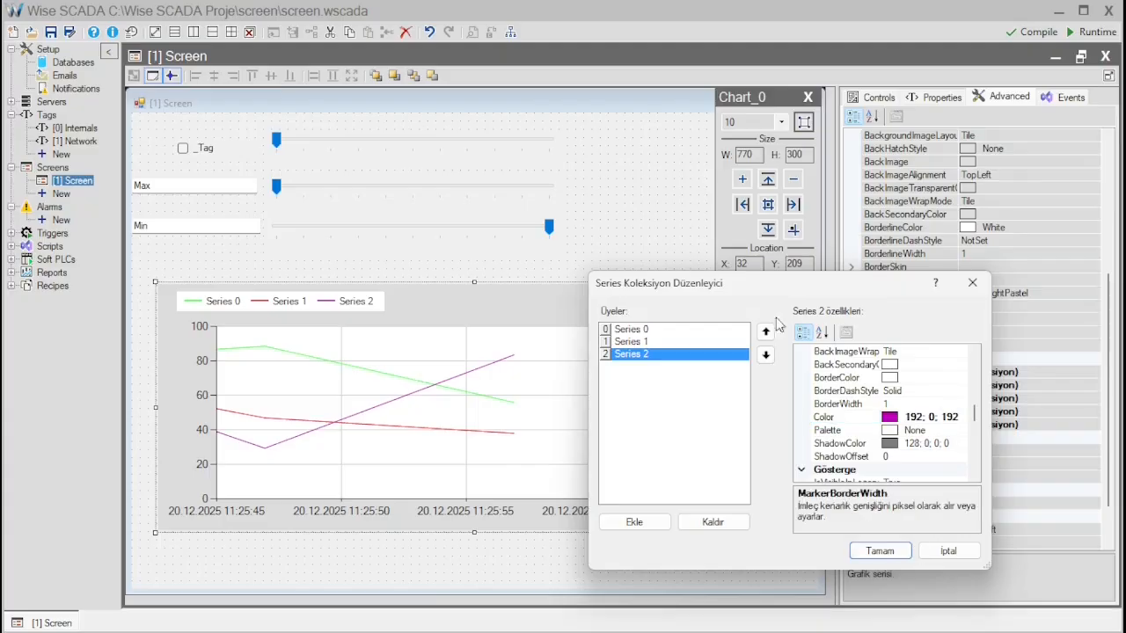
# - Rename Series 0 of the chart as Temp
pyautogui.click(648, 330)
pyautogui.moveTo(978, 429); pyautogui.dragTo(980, 453)
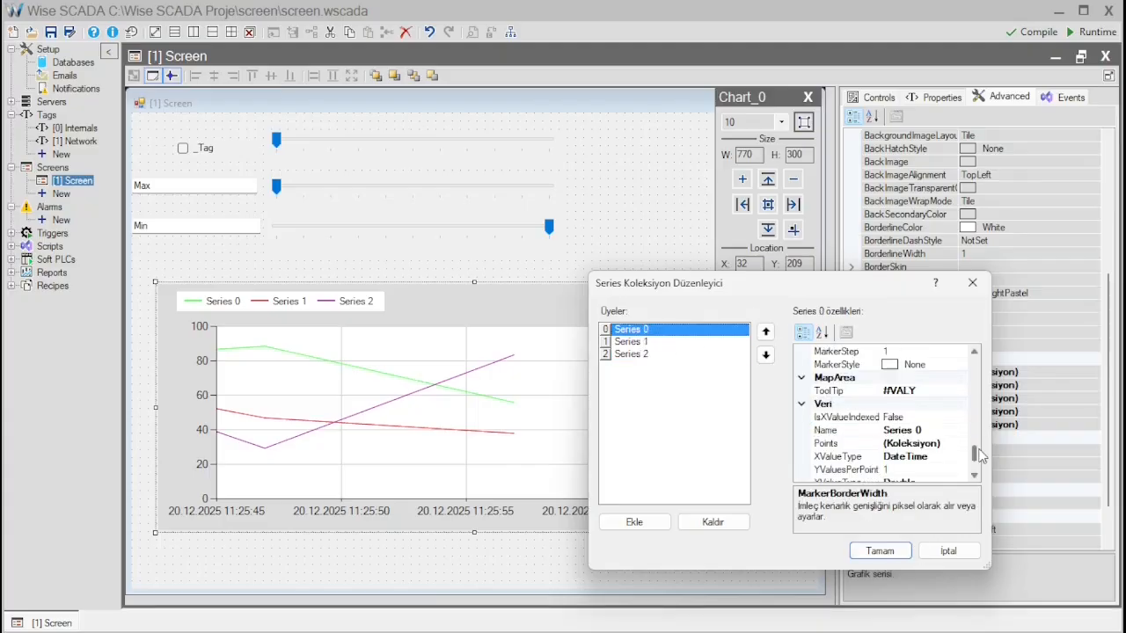
pyautogui.click(938, 429)
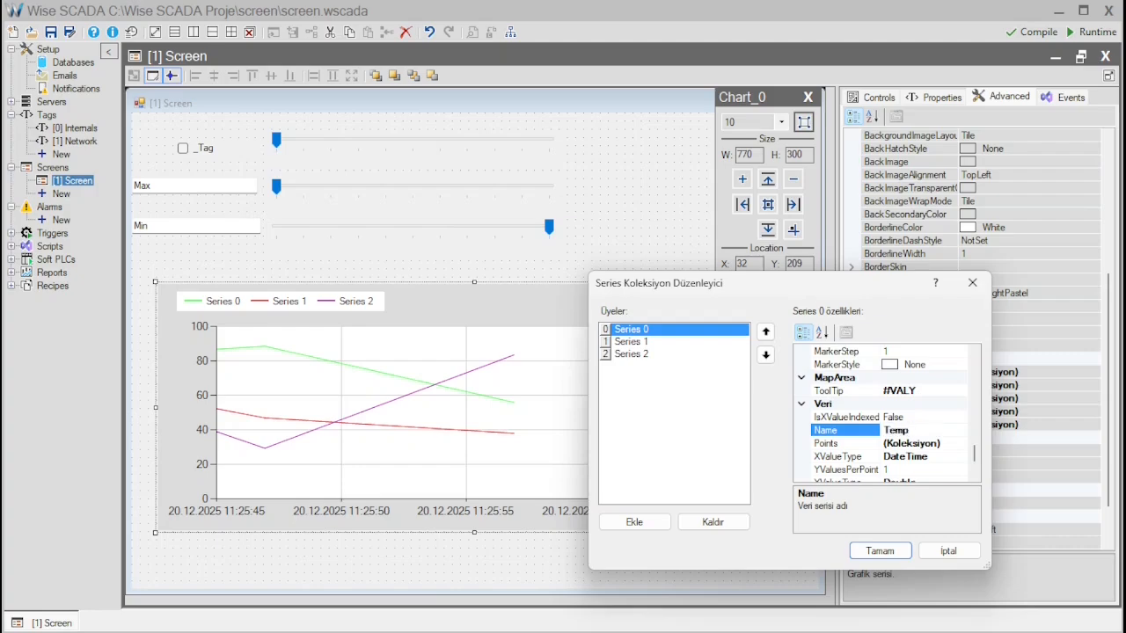
pyautogui.press('Return')
# - Set the Temp series' BorderWidth to 3 and accept the series collection changes
pyautogui.scroll(-2, 955, 454)
pyautogui.scroll(11, 954, 455)
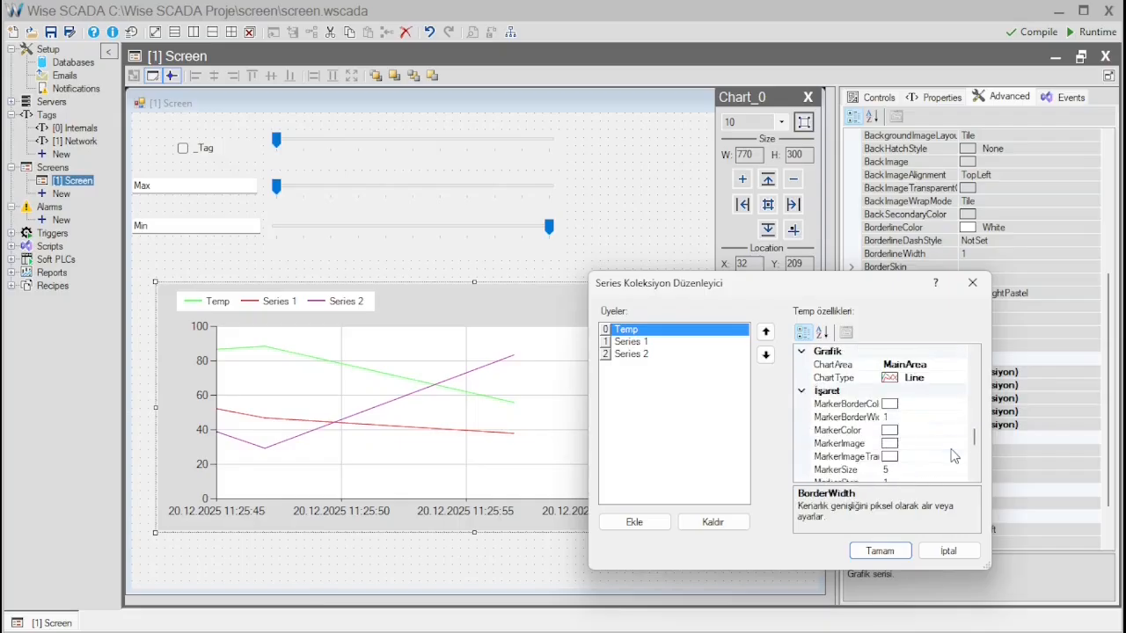
pyautogui.scroll(3, 954, 455)
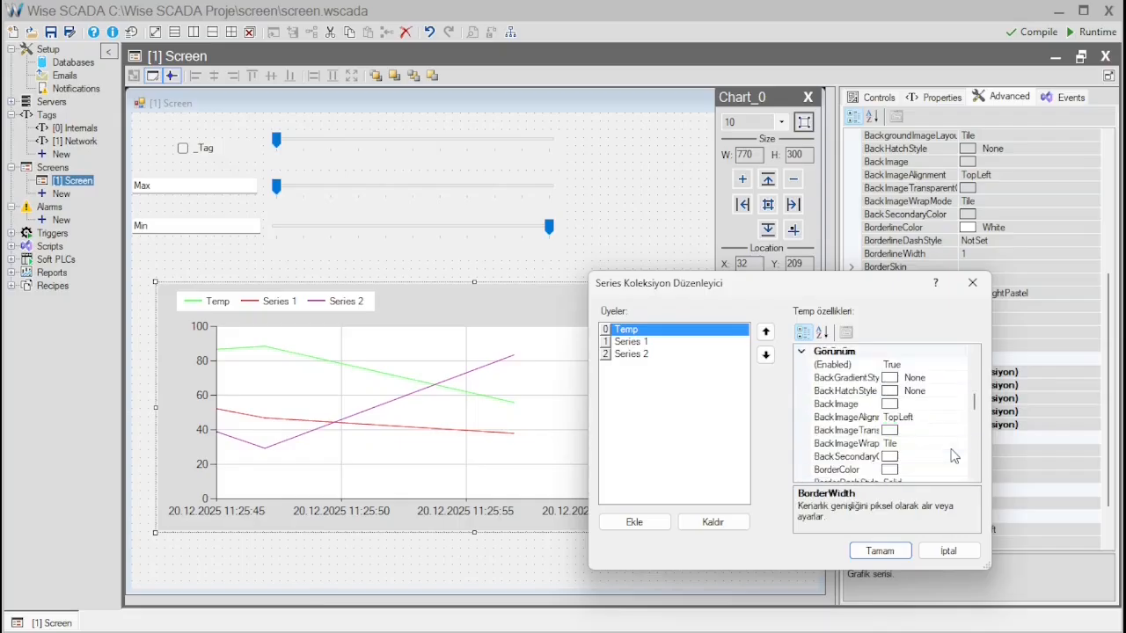
pyautogui.scroll(-3, 954, 455)
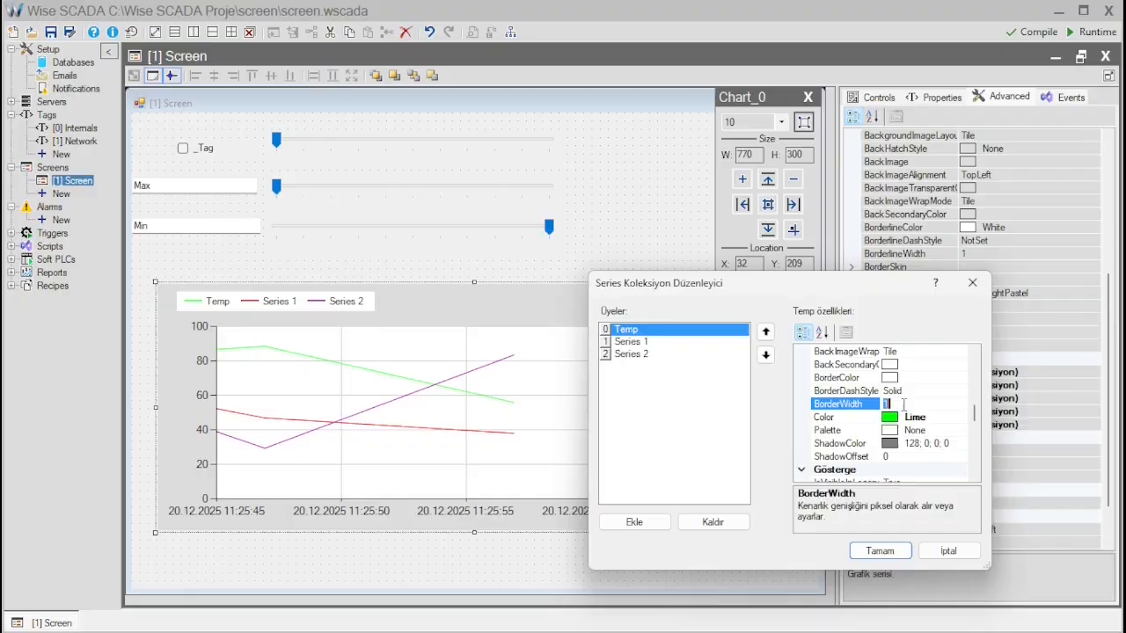
pyautogui.press('Return')
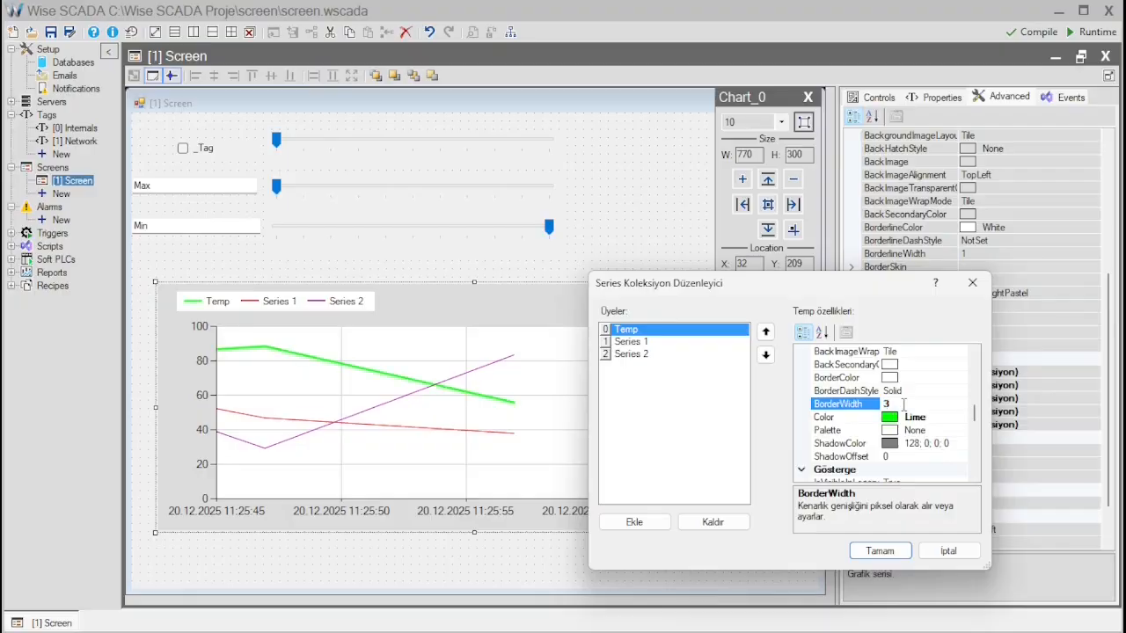
pyautogui.click(880, 551)
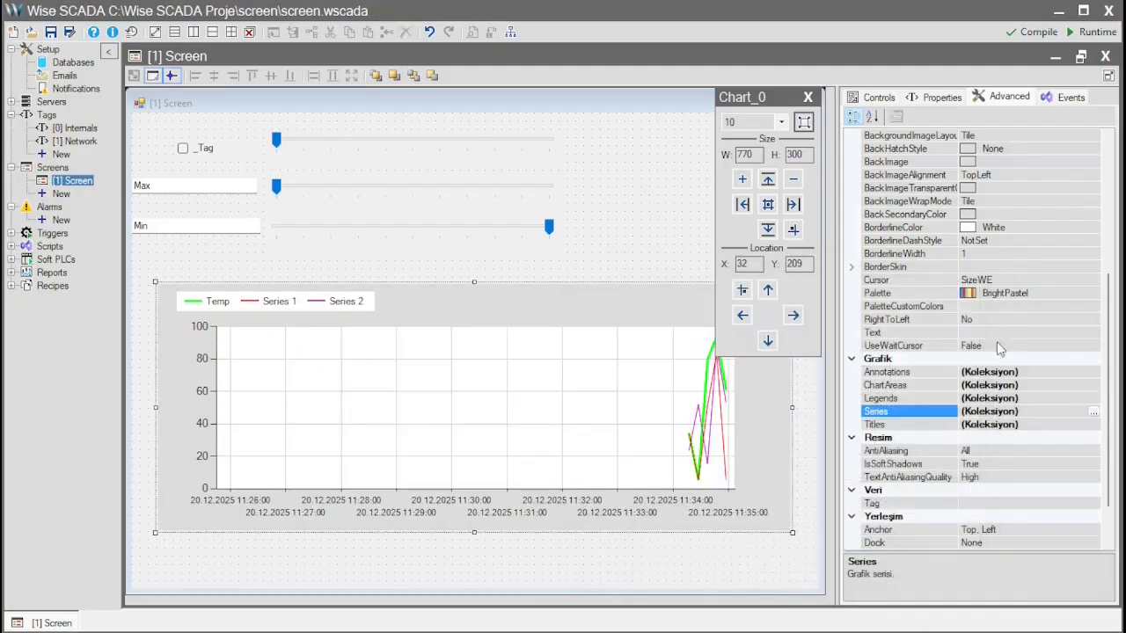
# - Review the chart's ChartType and ExportMenu properties, and save and run the project
pyautogui.scroll(6, 992, 367)
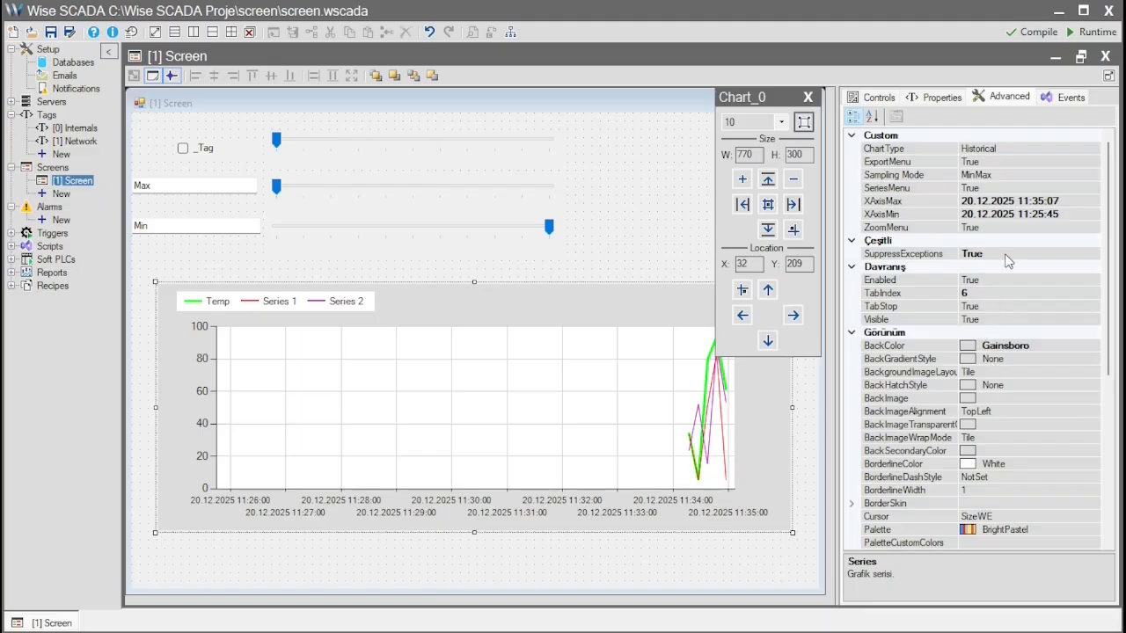
pyautogui.click(1033, 147)
pyautogui.click(992, 162)
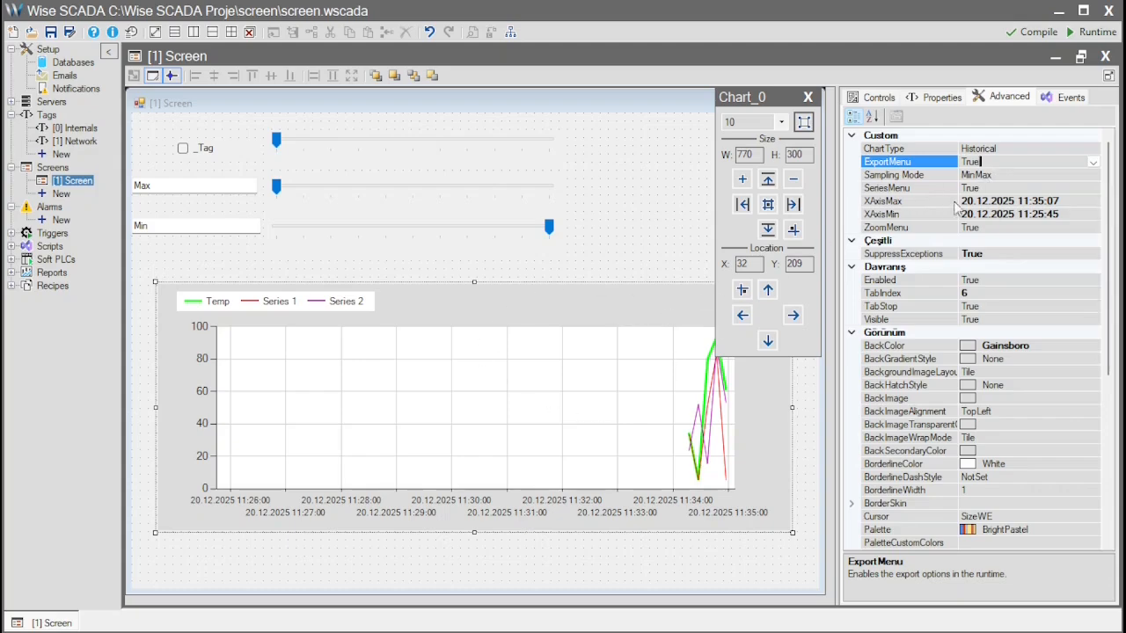
pyautogui.click(1105, 37)
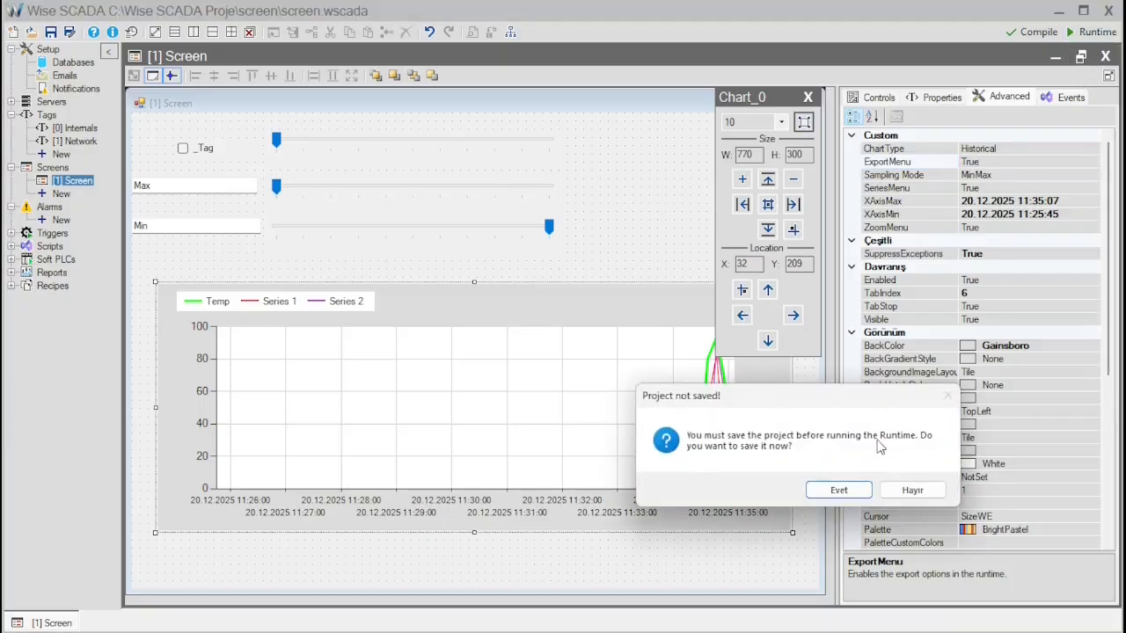
pyautogui.click(843, 489)
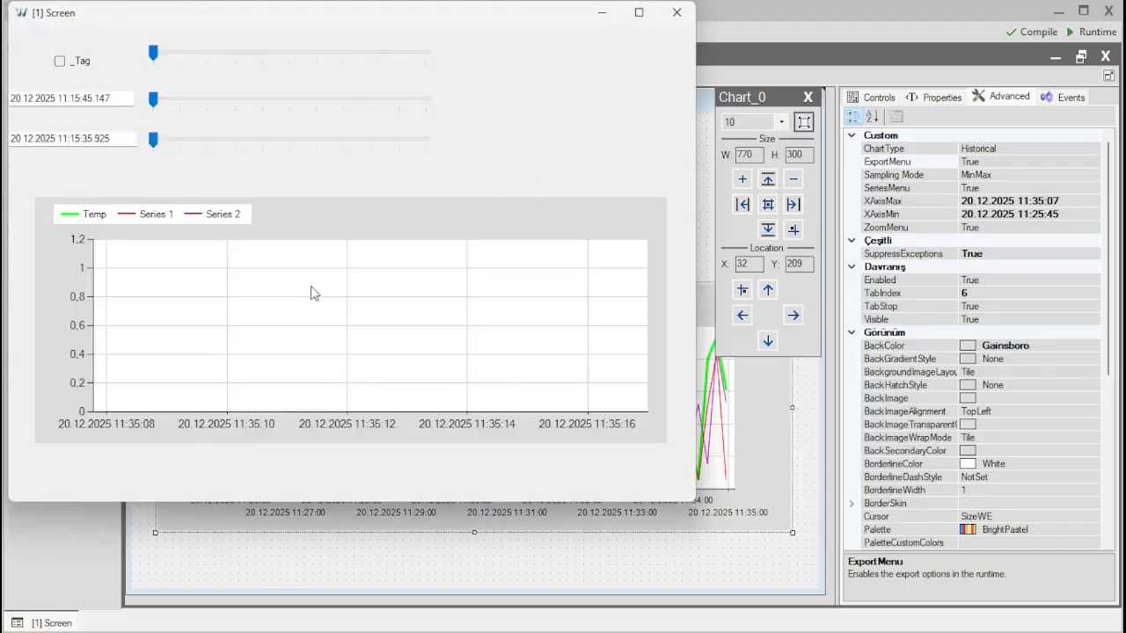
# - Export the runtime chart's data as ChartData.pdf on the desktop, view the PDF and close it
pyautogui.rightClick(303, 286)
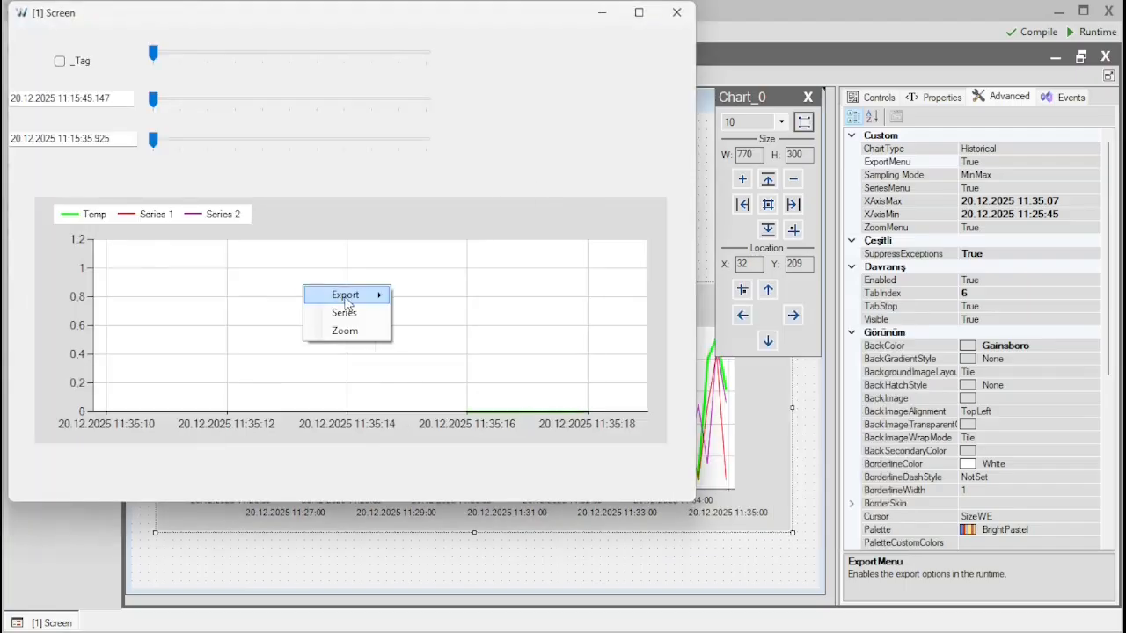
pyautogui.moveTo(348, 302)
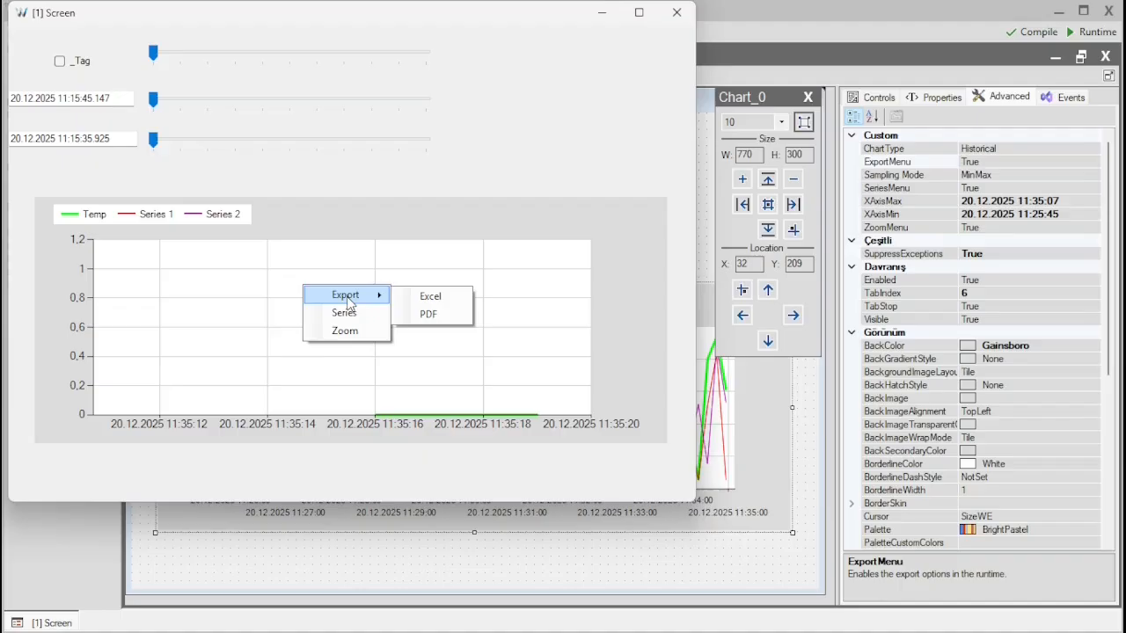
pyautogui.click(431, 315)
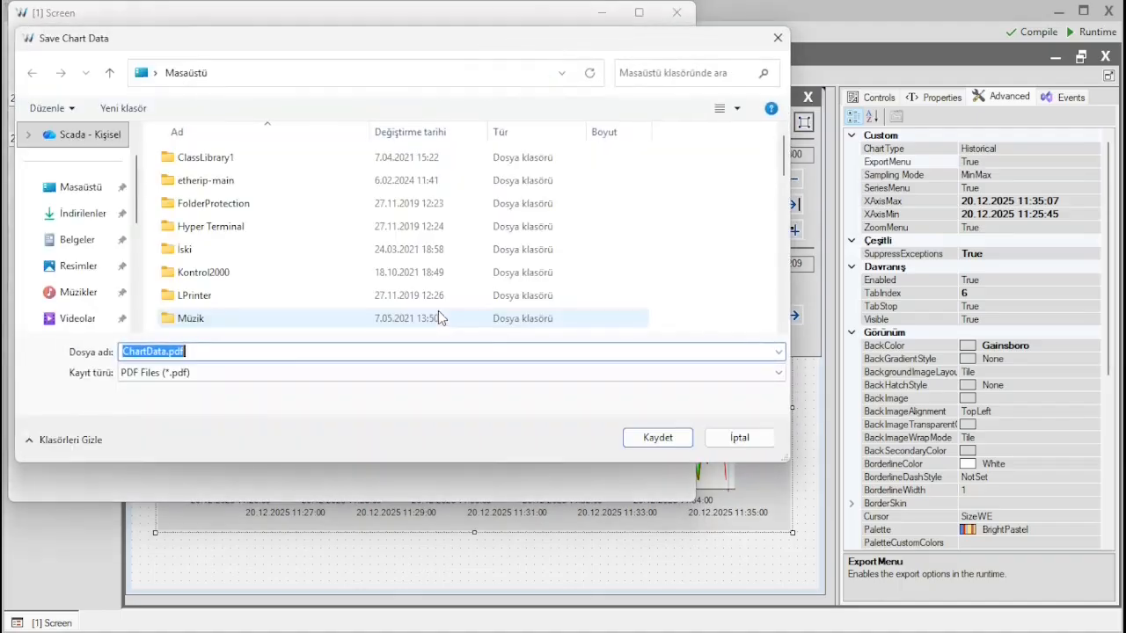
pyautogui.click(658, 438)
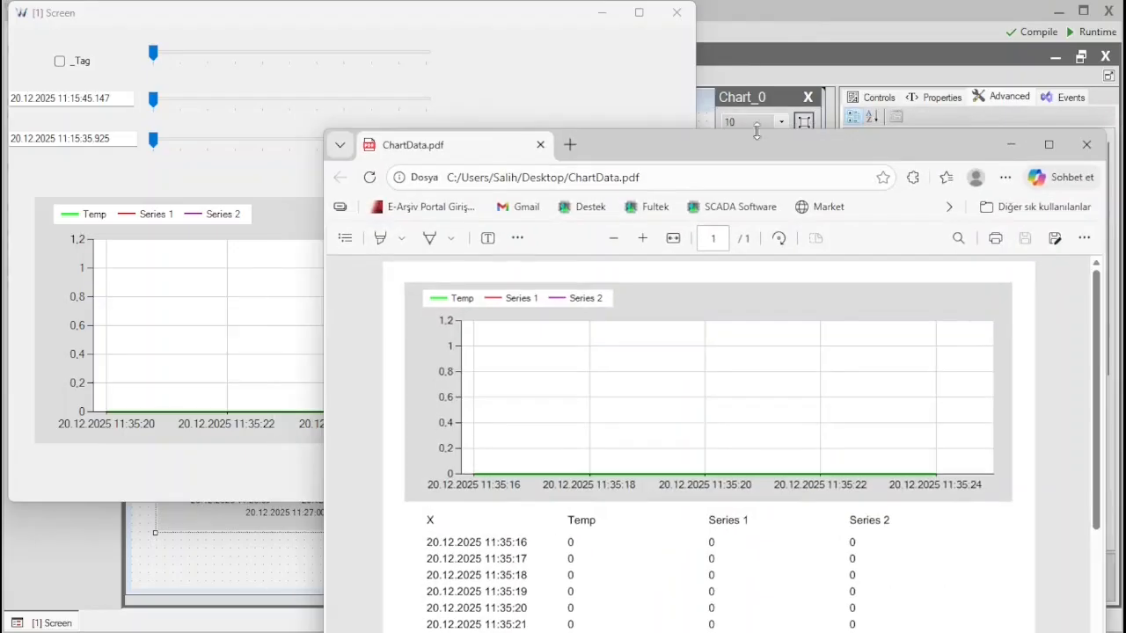
pyautogui.moveTo(756, 132); pyautogui.dragTo(542, 46)
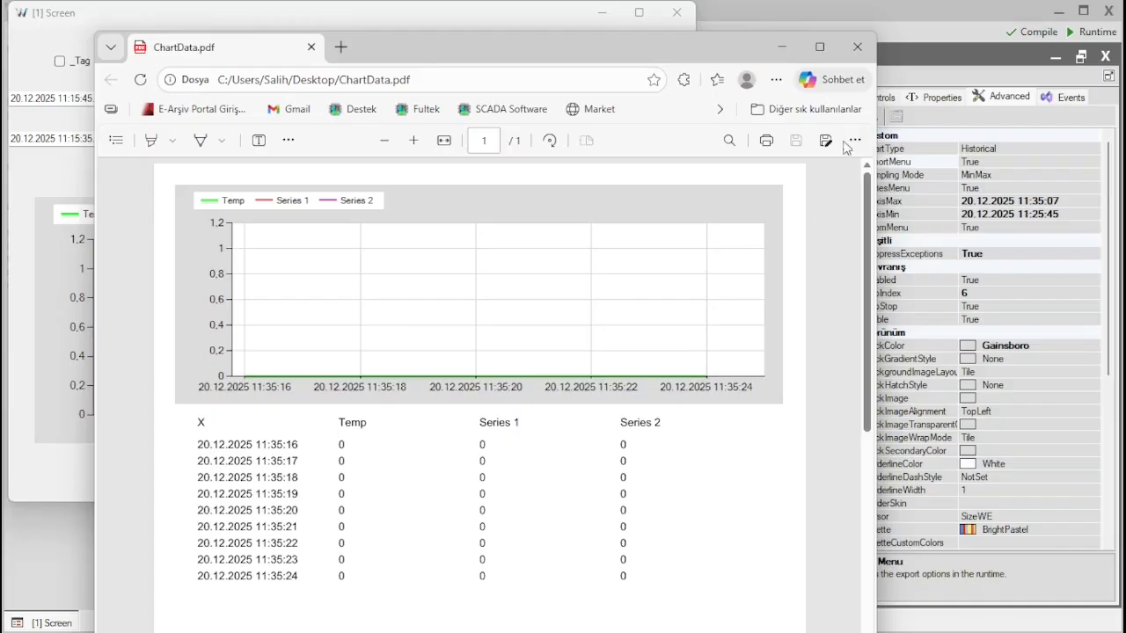
pyautogui.click(858, 55)
# - In the runtime chart's series selection, deselect _Tag_1 and change the color of _Tag_2 to brown
pyautogui.rightClick(439, 244)
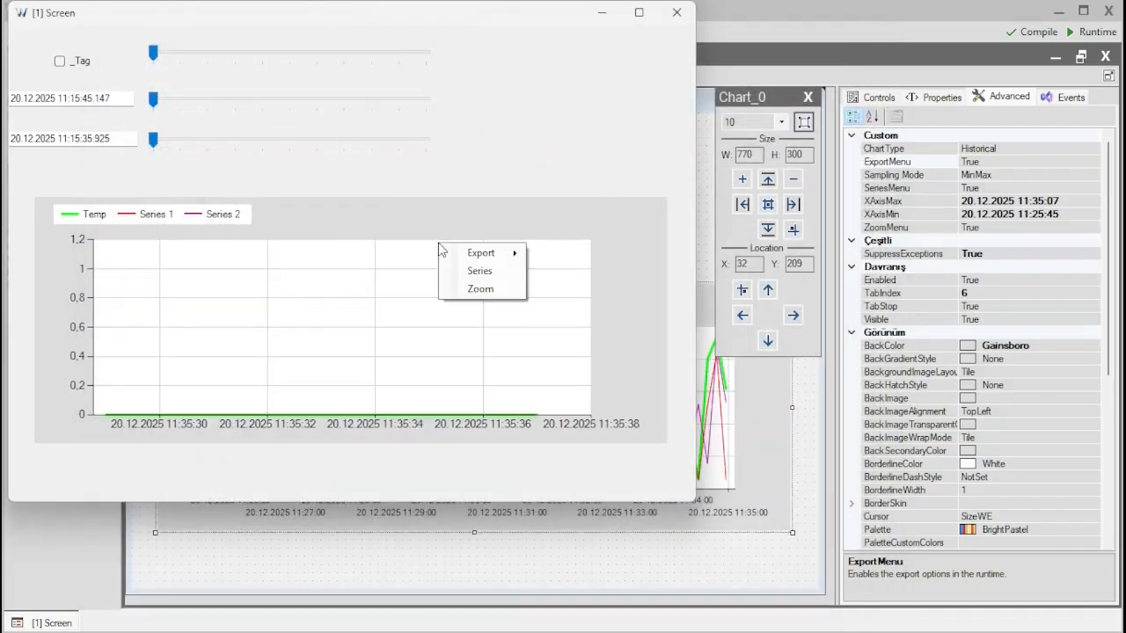
pyautogui.click(478, 273)
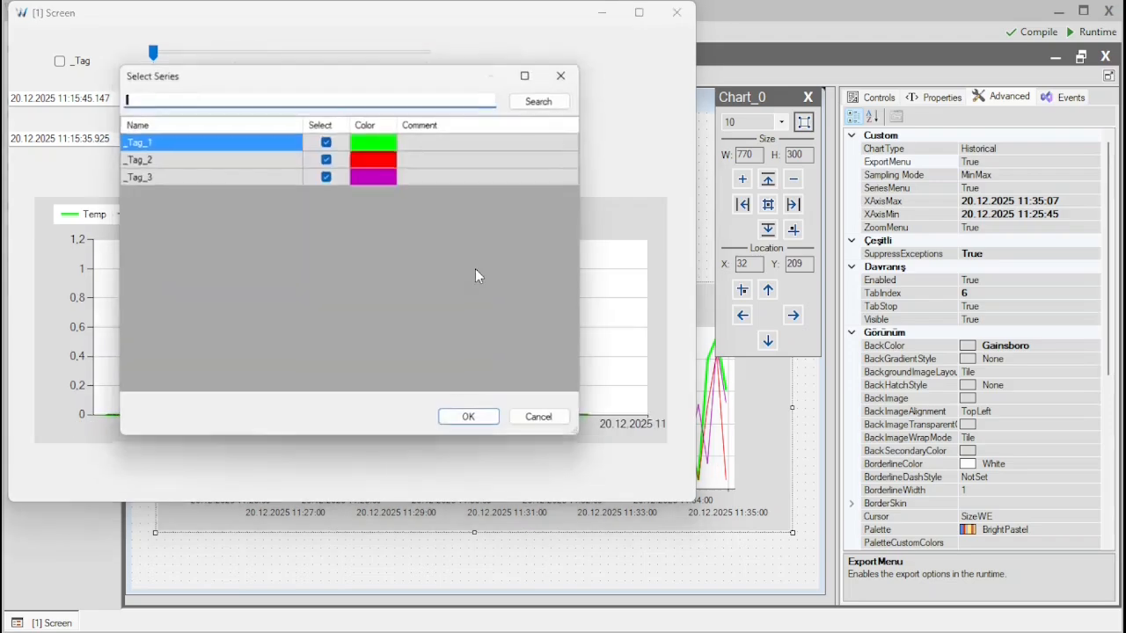
pyautogui.moveTo(358, 80); pyautogui.dragTo(409, 93)
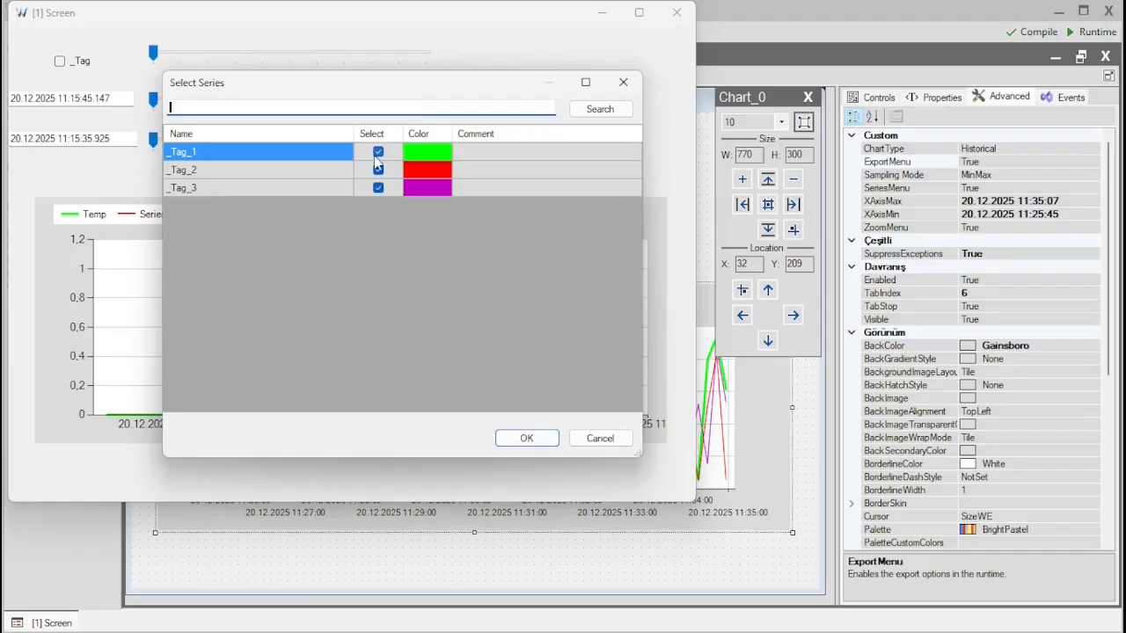
pyautogui.click(379, 153)
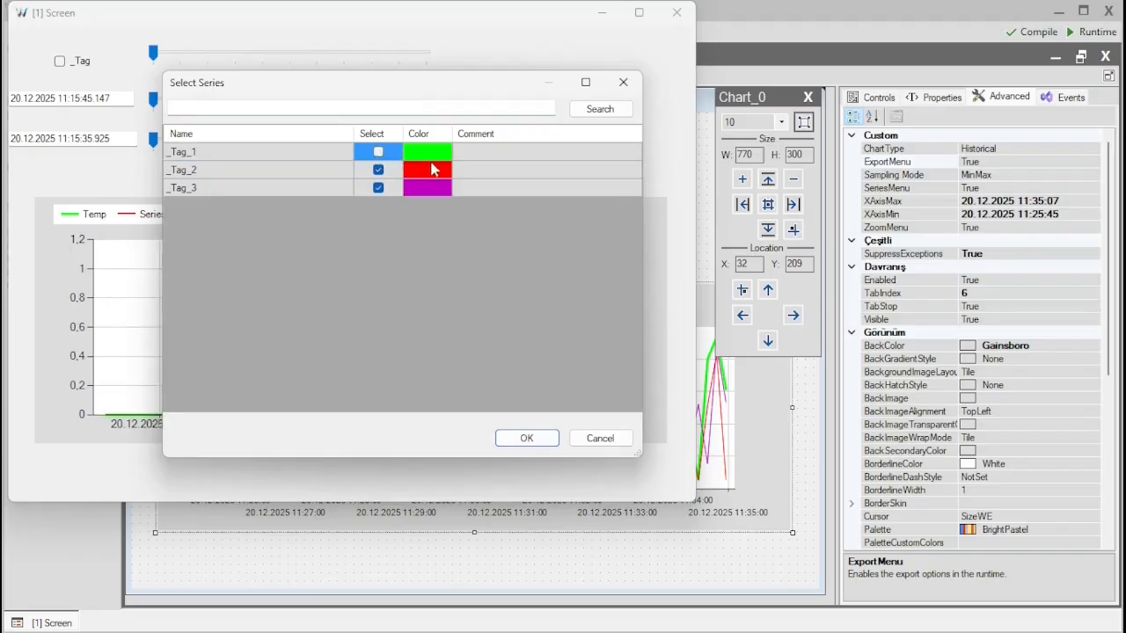
pyautogui.click(424, 171)
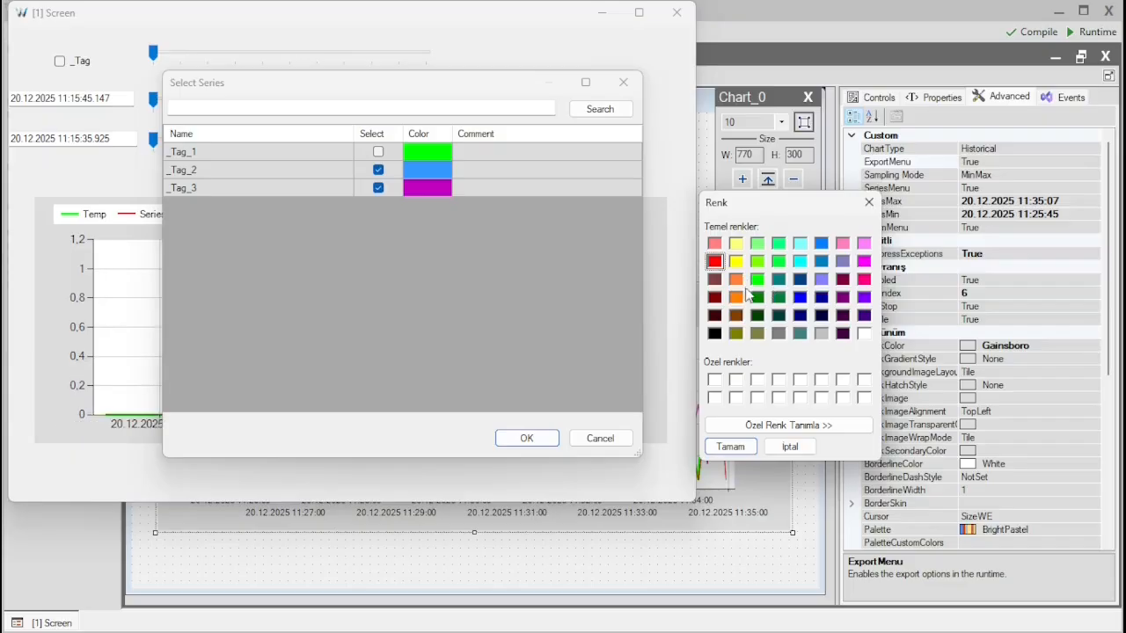
pyautogui.click(715, 280)
pyautogui.click(729, 446)
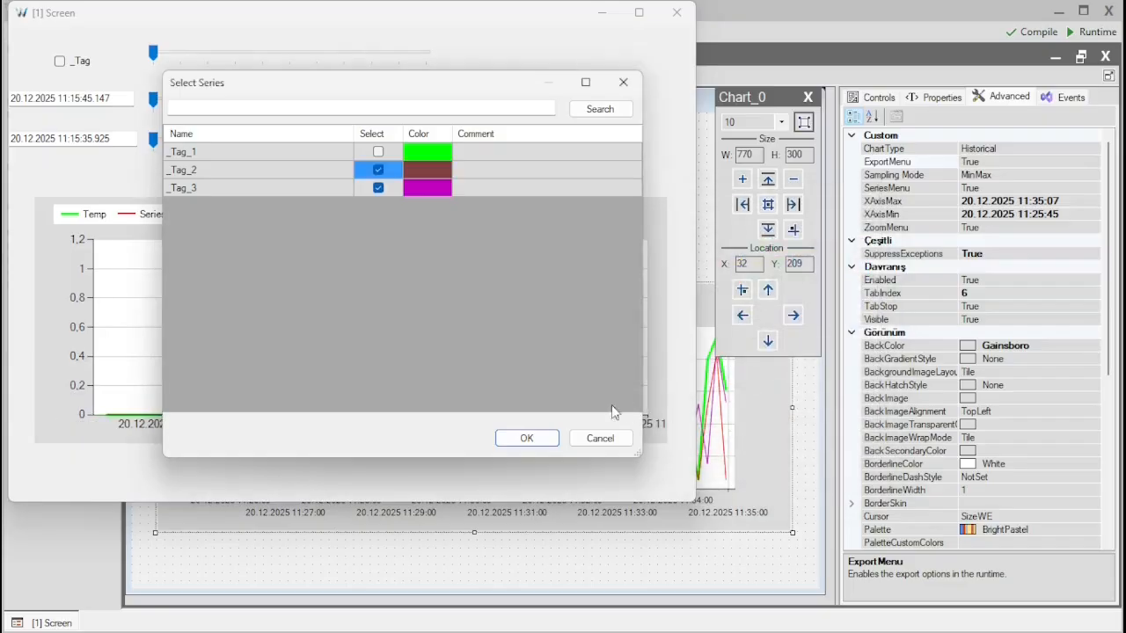
pyautogui.click(537, 439)
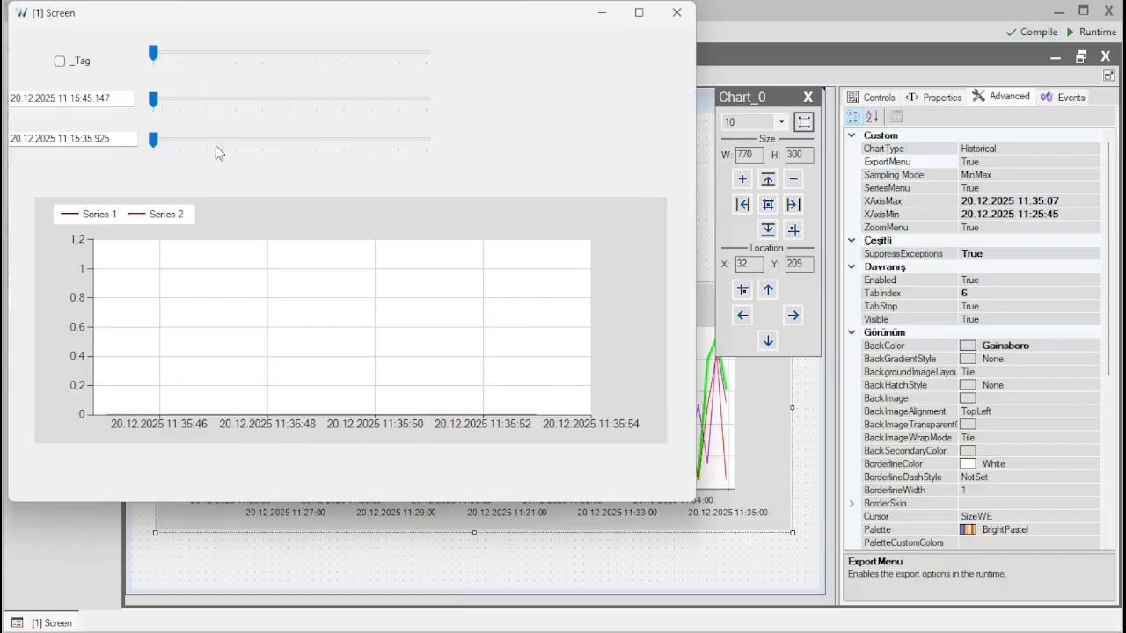
# - Set the middle runtime slider to 4, the upper one to 10 and the lower one to 3
pyautogui.moveTo(153, 100); pyautogui.dragTo(262, 99)
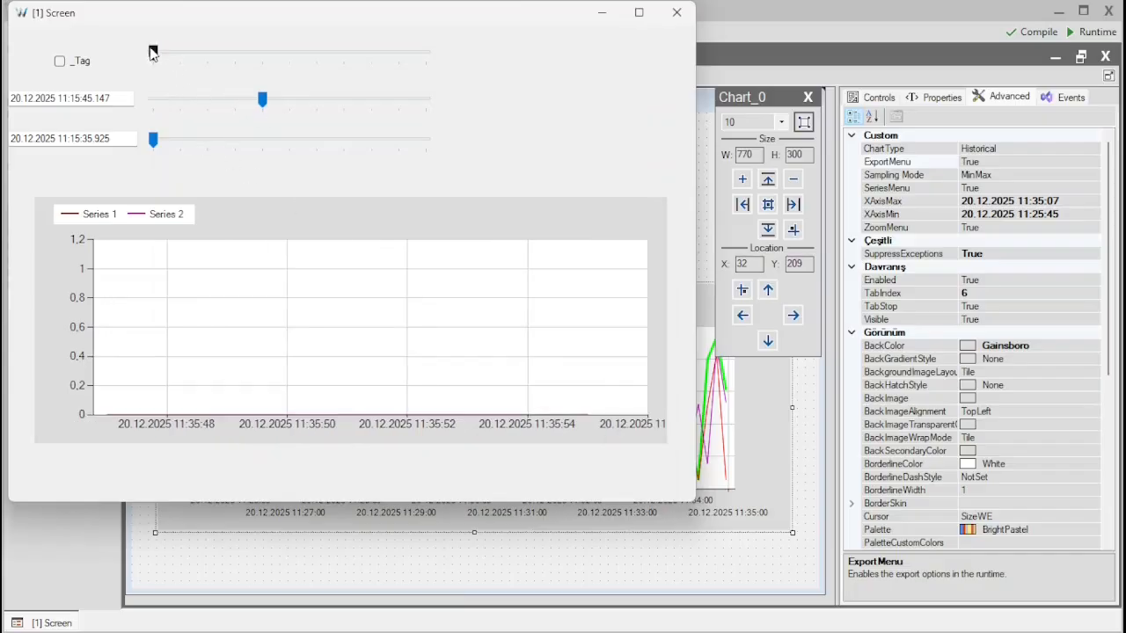
pyautogui.moveTo(154, 52); pyautogui.dragTo(426, 53)
pyautogui.moveTo(153, 138); pyautogui.dragTo(235, 139)
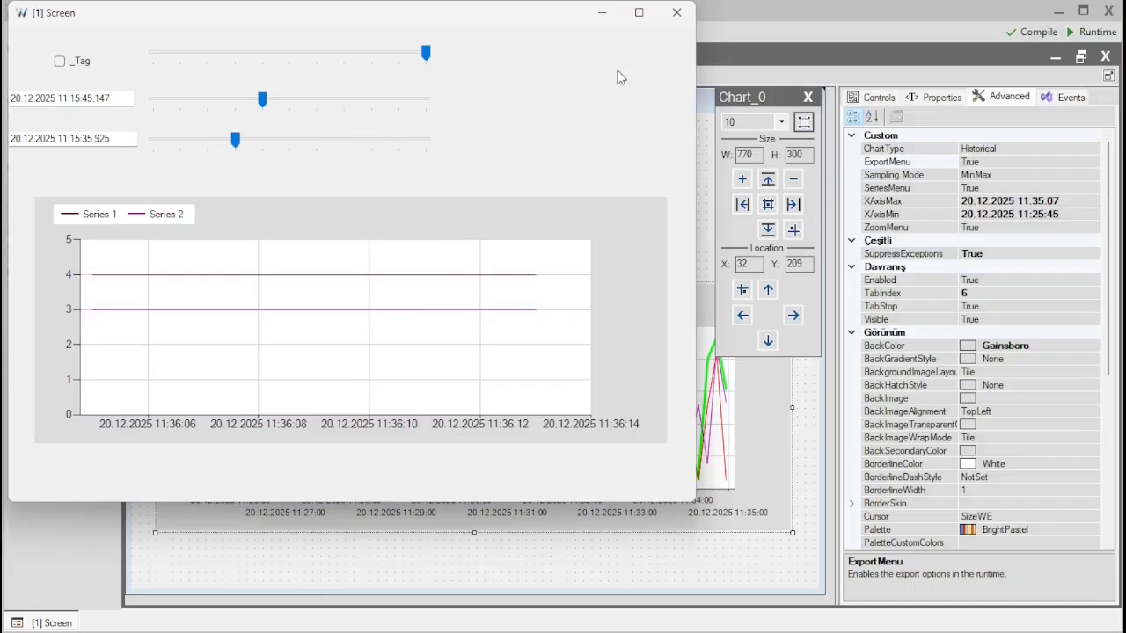
# - Close and restart the runtime to check which series and colors the chart shows
pyautogui.click(676, 12)
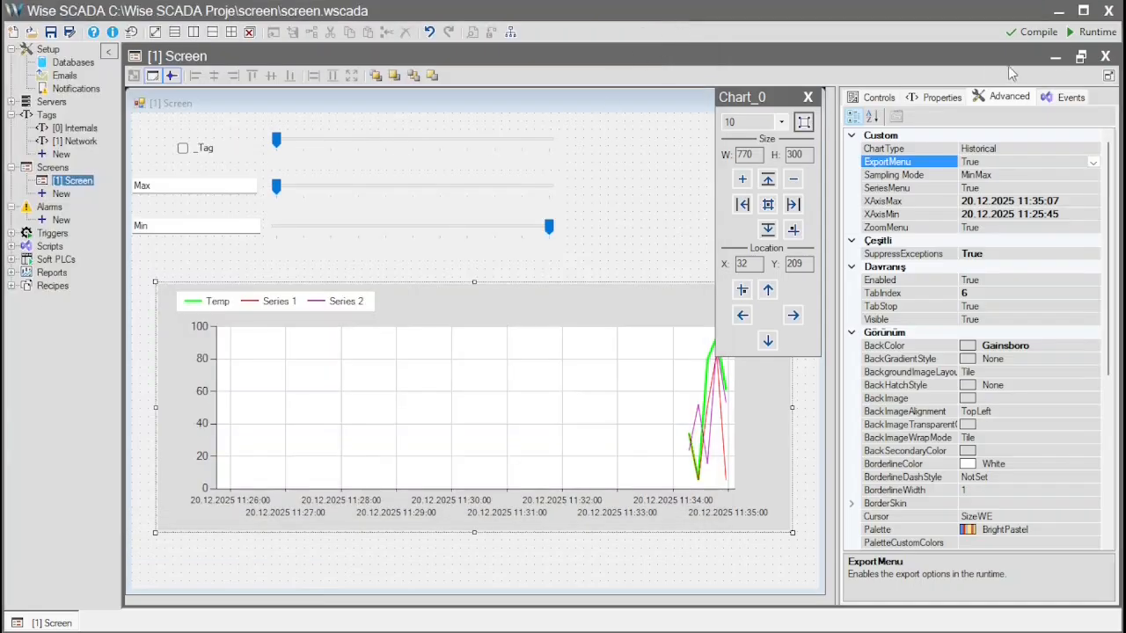
pyautogui.click(1088, 39)
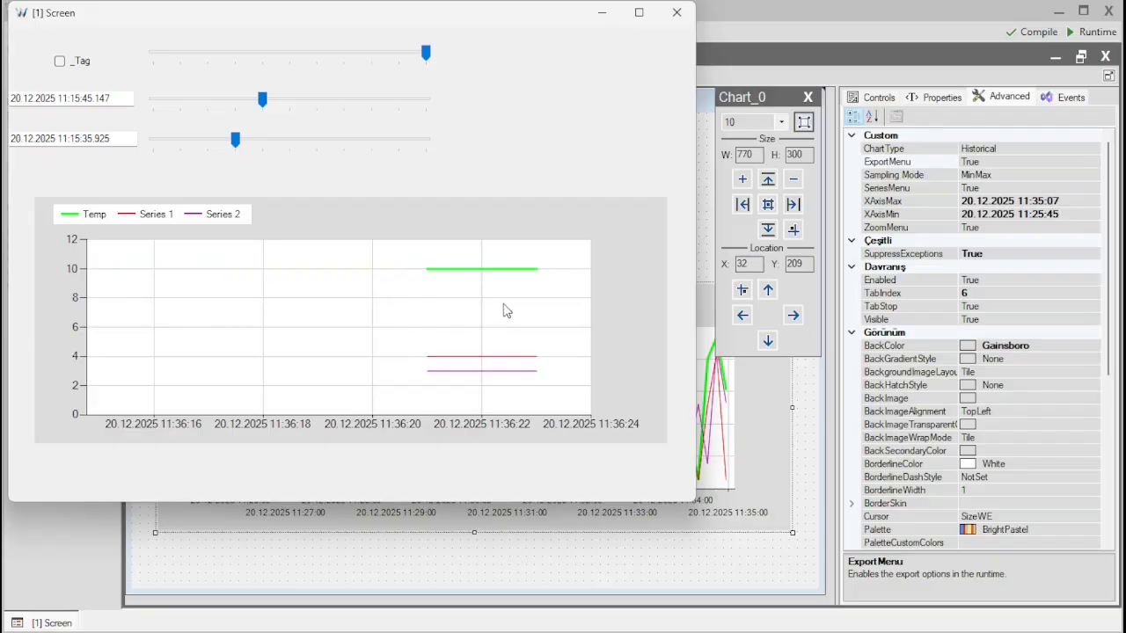
# - Close the runtime and disable the chart's runtime series selection by setting SeriesMenu to False
pyautogui.click(676, 13)
pyautogui.click(941, 176)
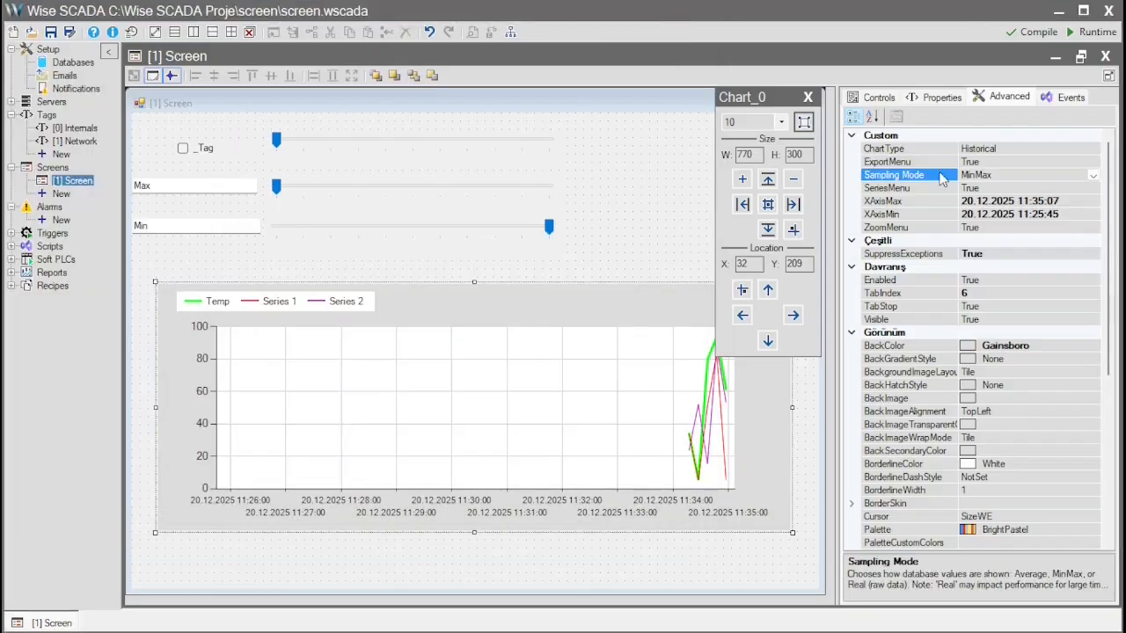
pyautogui.click(1021, 187)
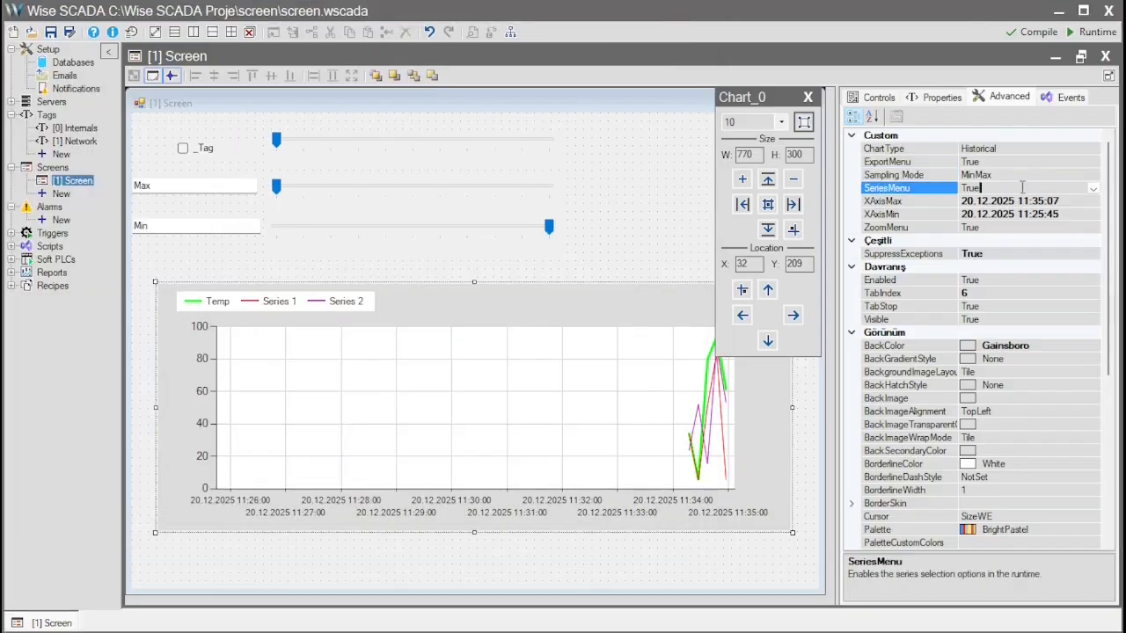
pyautogui.click(1093, 189)
pyautogui.click(983, 214)
# - Try Average as the chart's Sampling Mode for database values and change it to Real
pyautogui.click(962, 175)
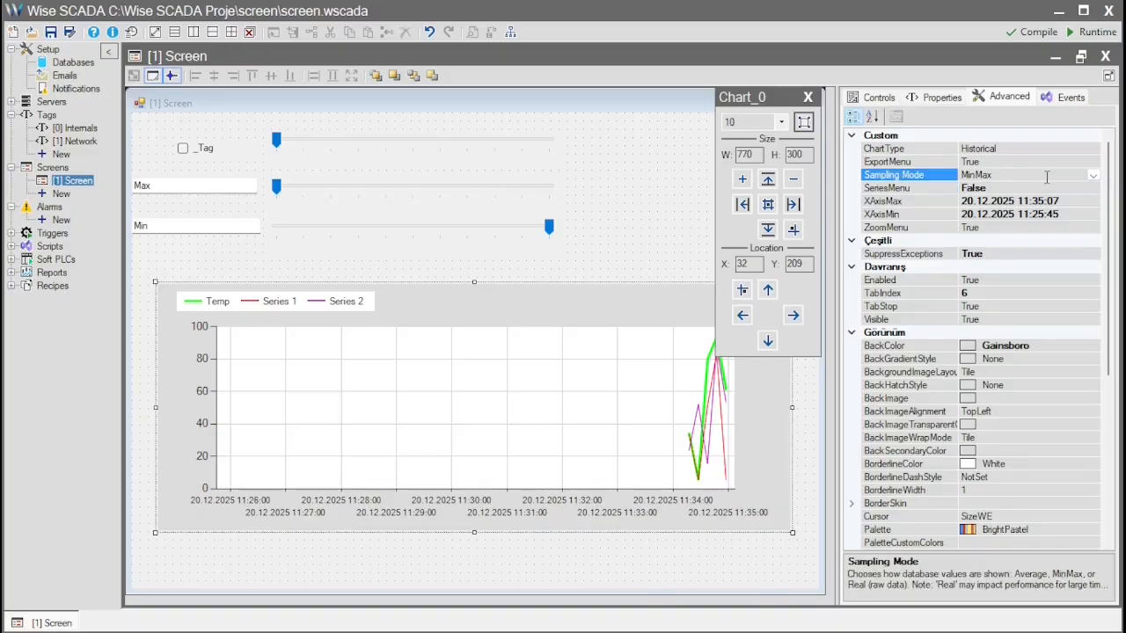
pyautogui.click(1092, 176)
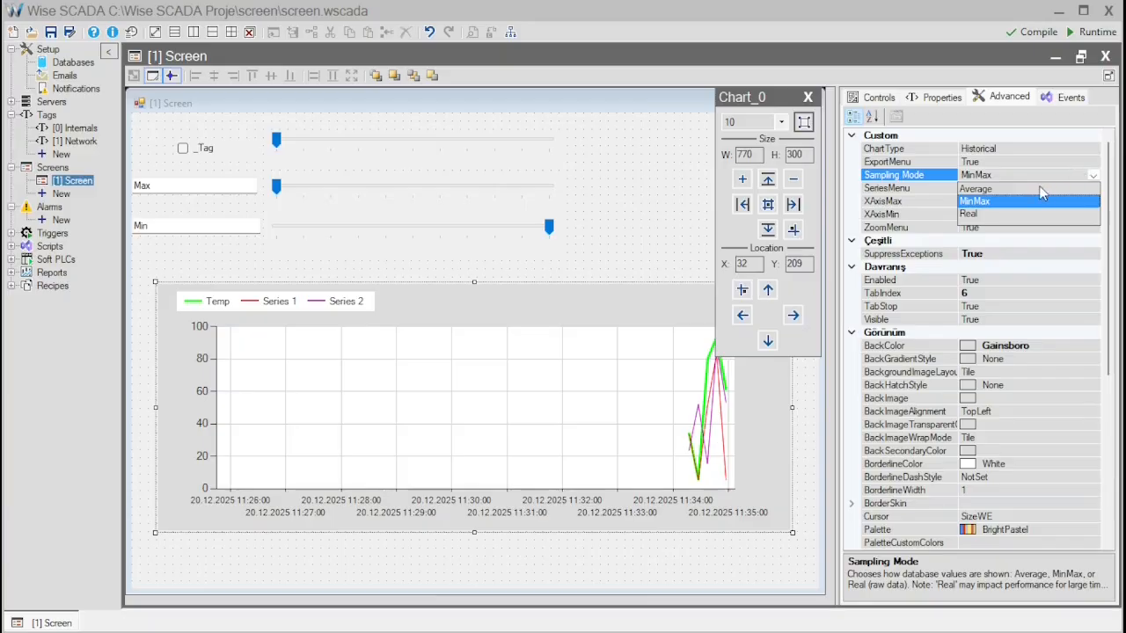
pyautogui.click(983, 190)
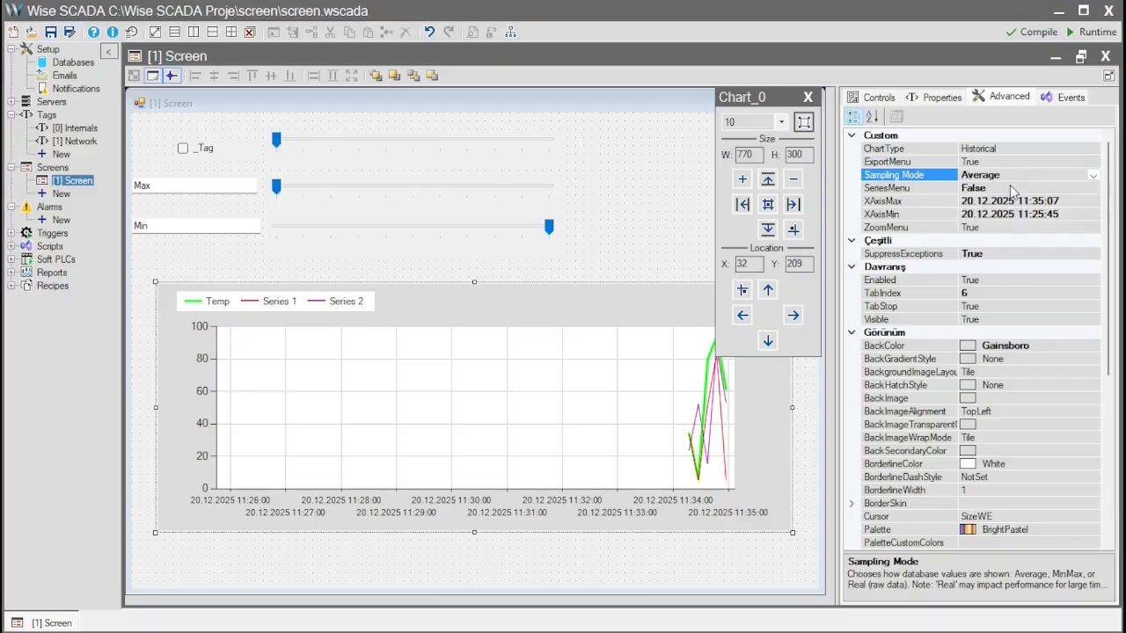
pyautogui.click(1094, 177)
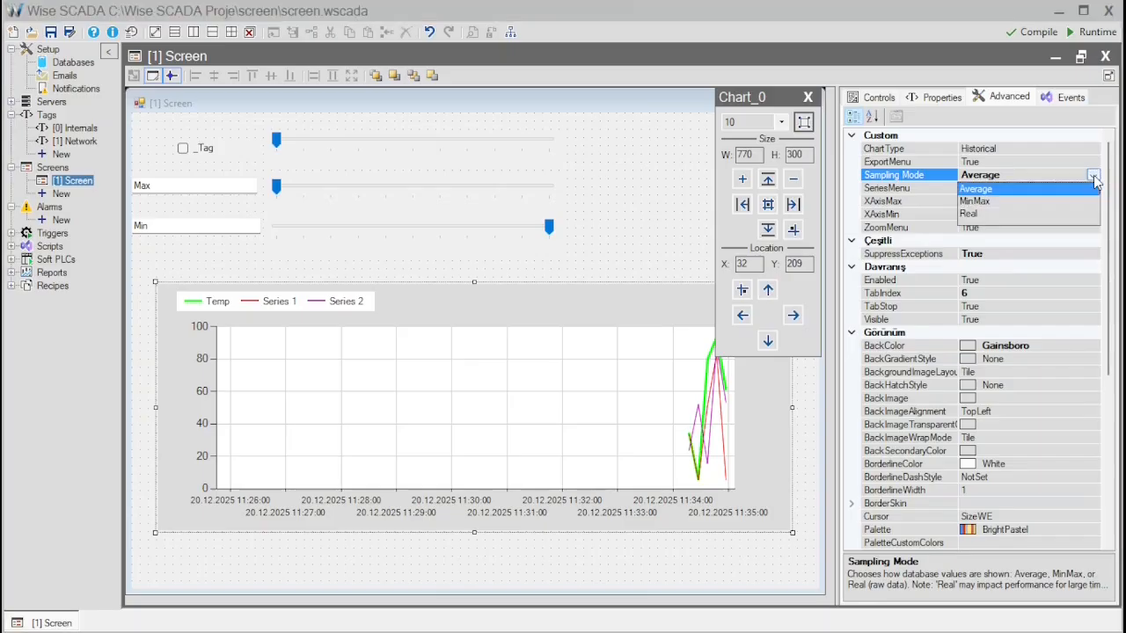
pyautogui.click(980, 214)
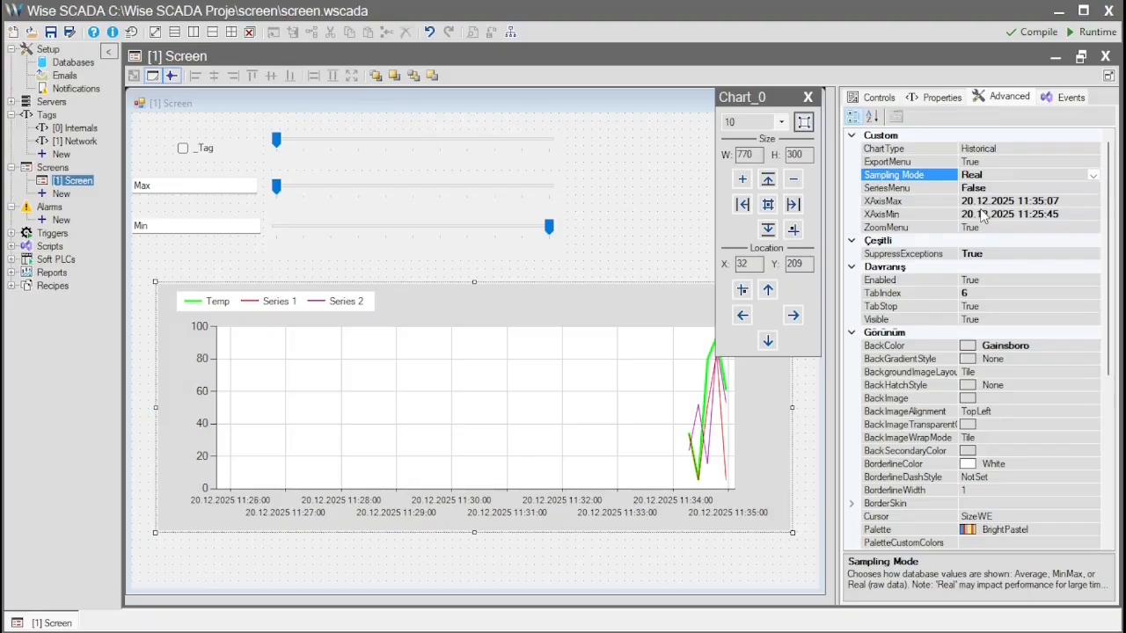